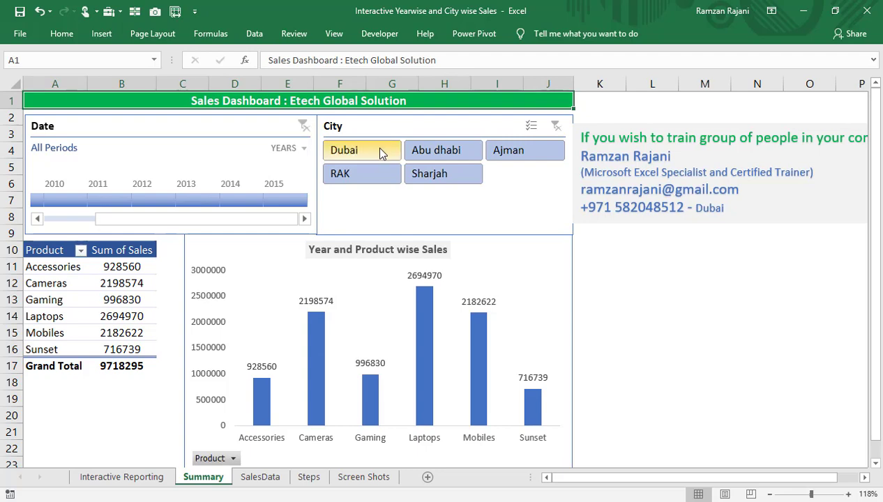
View the product sales for each city in turn with the City filter: Dubai, Abu dhabi, Ajman, Sharjah and RAK
{"action": "left_click", "coordinate": [380, 150]}
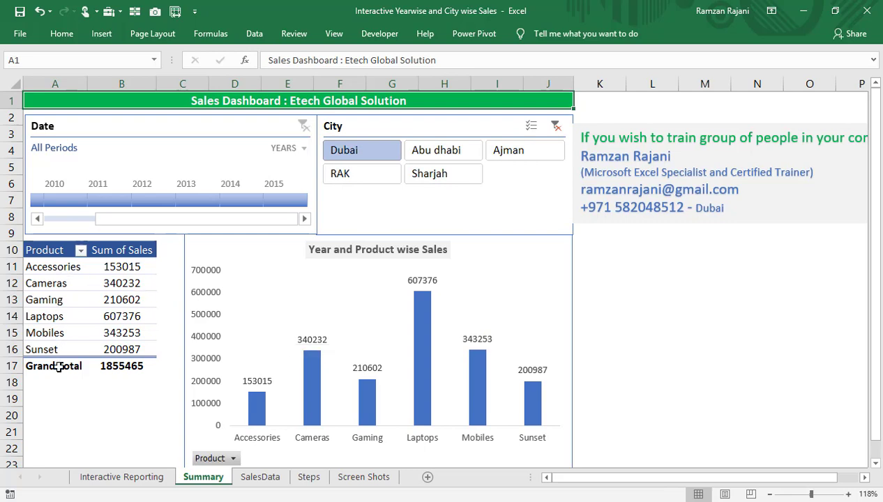
{"action": "left_click", "coordinate": [446, 151]}
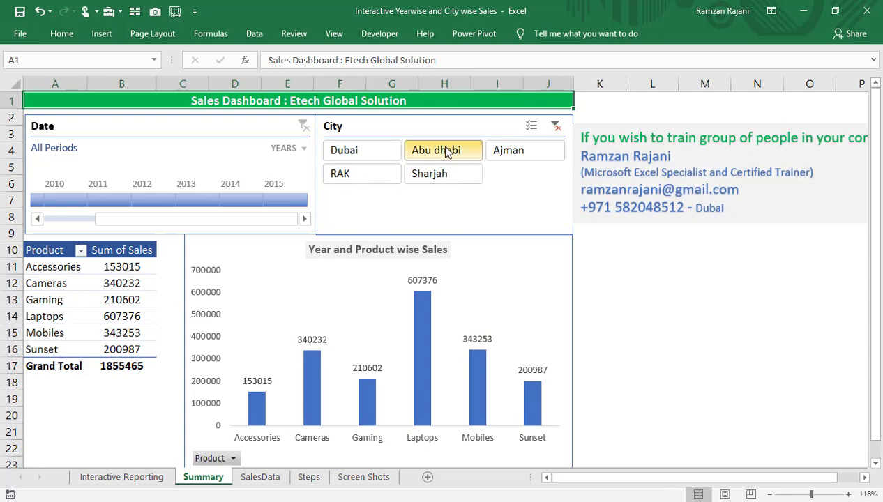
{"action": "left_click", "coordinate": [507, 151]}
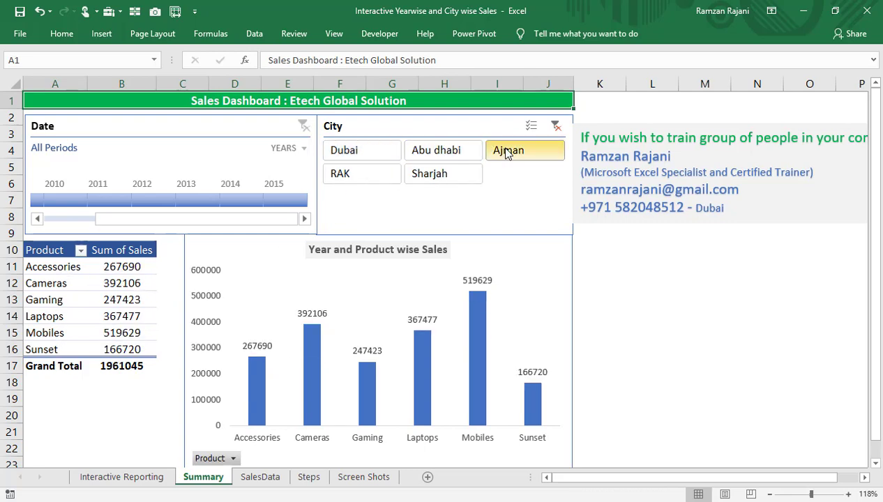
{"action": "left_click", "coordinate": [467, 176]}
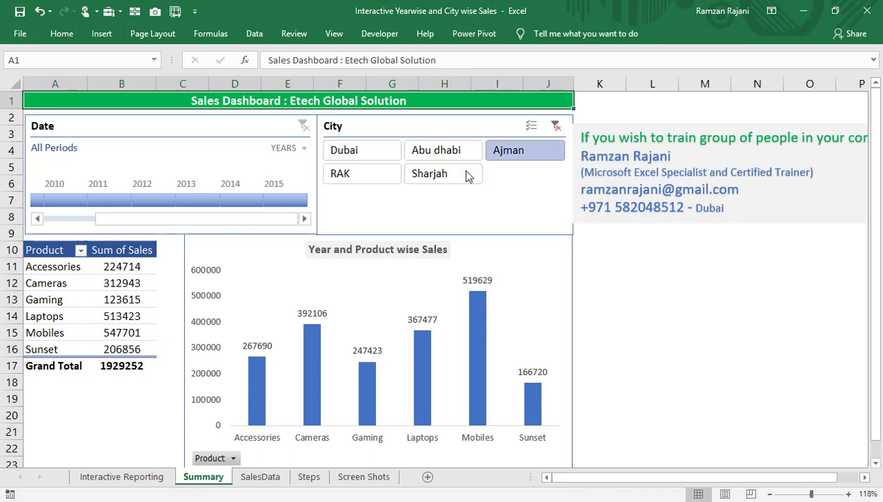
{"action": "left_click", "coordinate": [382, 179]}
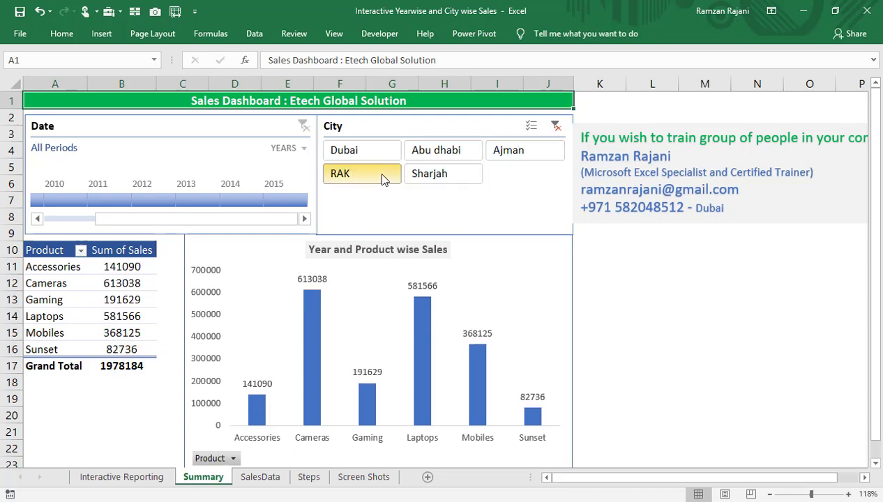
Limit the dashboard to the year 2012, first for Dubai and finally for Sharjah
{"action": "left_click", "coordinate": [380, 157]}
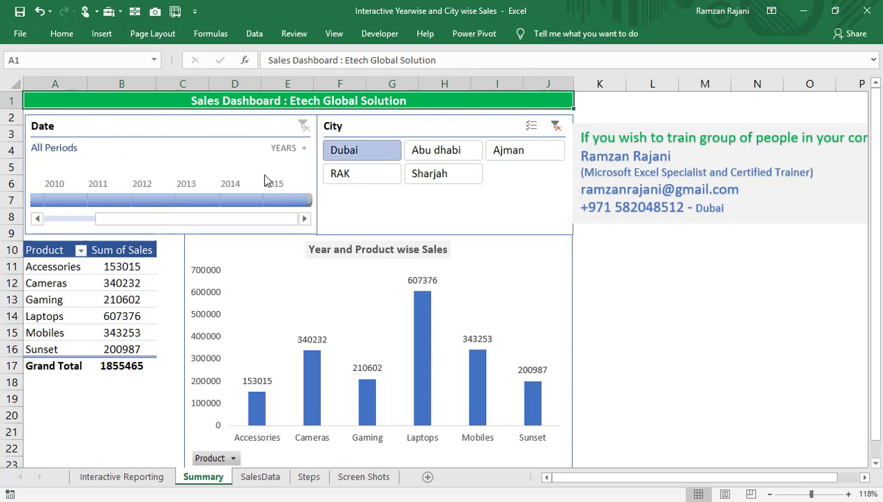
{"action": "left_click", "coordinate": [147, 203]}
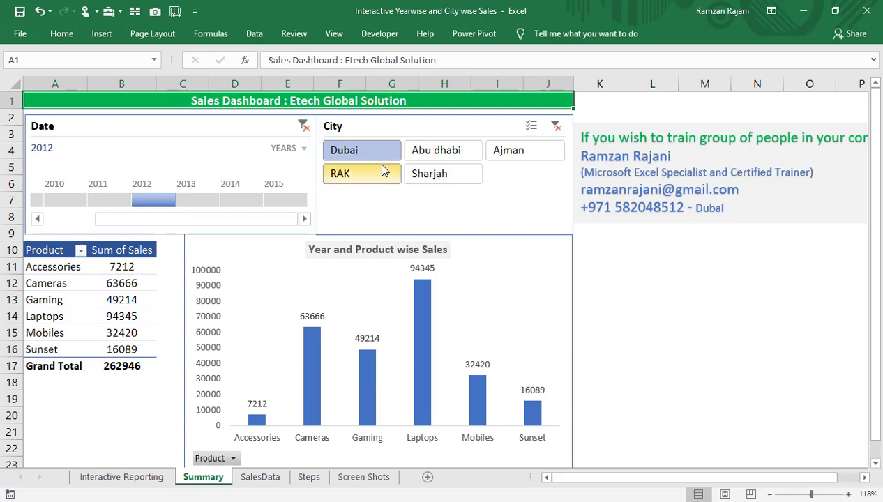
{"action": "left_click", "coordinate": [441, 181]}
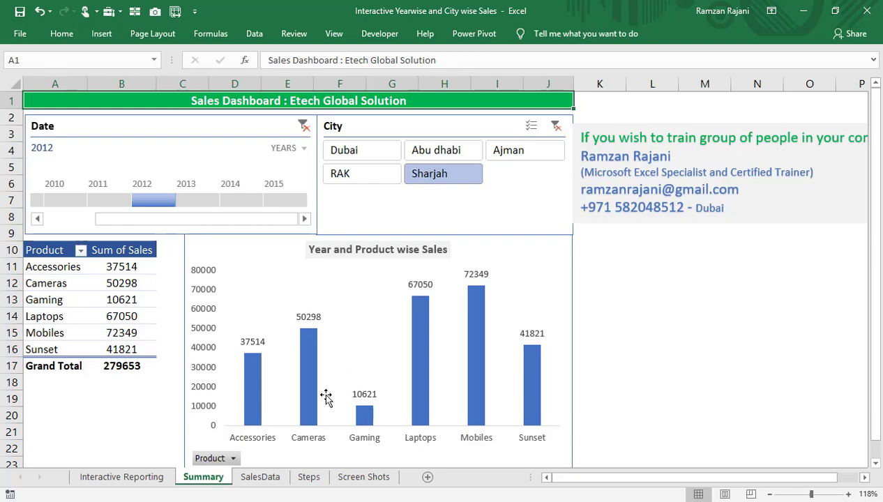
Open the SalesData sheet, check how far the No. column extends and return to the first cell
{"action": "left_click", "coordinate": [260, 478]}
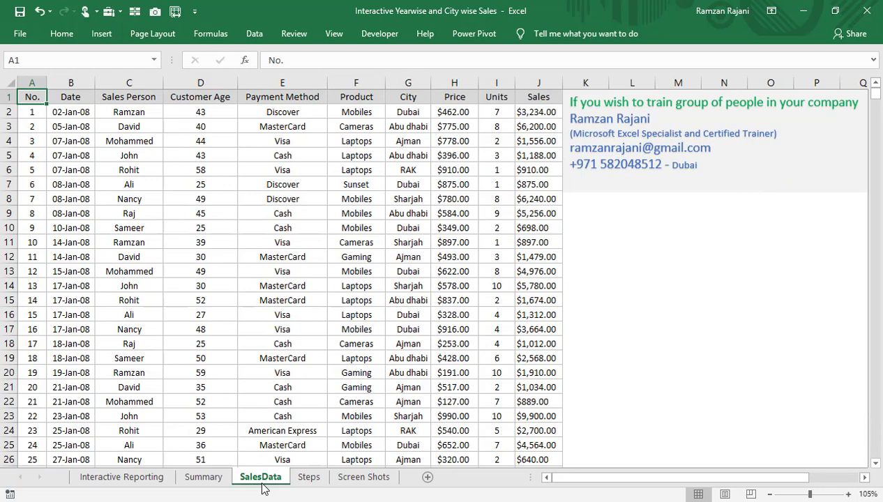
{"action": "key", "text": "ctrl+Down"}
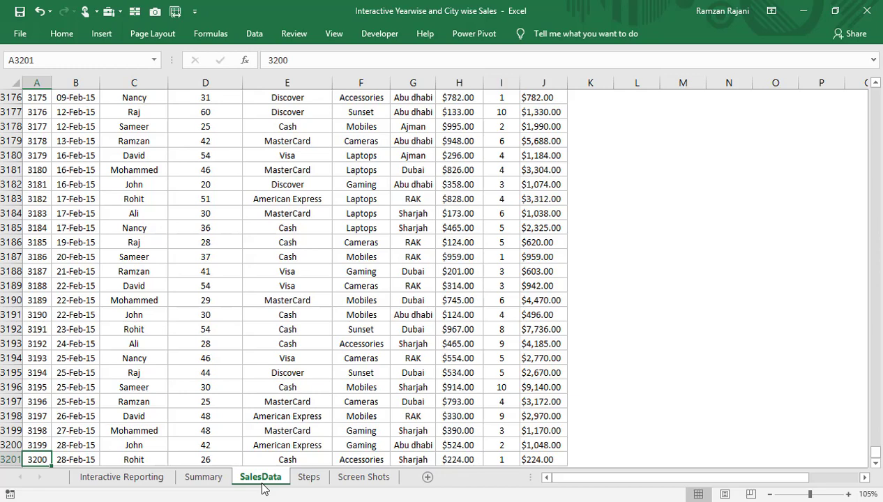
{"action": "key", "text": "ctrl+Home"}
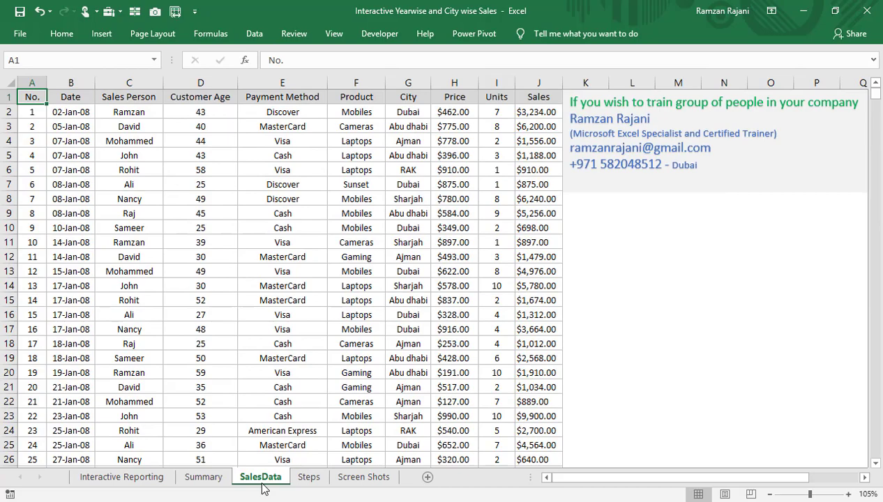
Examine the dates in the Date column down to the last record and return to its header
{"action": "key", "text": "Down"}
{"action": "key", "text": "Right"}
{"action": "key", "text": "Down"}
{"action": "key", "text": "Down"}
{"action": "key", "text": "Down"}
{"action": "key", "text": "Down"}
{"action": "key", "text": "Down"}
{"action": "key", "text": "Down"}
{"action": "key", "text": "Down"}
{"action": "key", "text": "Down"}
{"action": "key", "text": "Down"}
{"action": "key", "text": "Down"}
{"action": "key", "text": "Down"}
{"action": "key", "text": "Down"}
{"action": "key", "text": "Down"}
{"action": "key", "text": "Down"}
{"action": "key", "text": "Down"}
{"action": "key", "text": "Down"}
{"action": "key", "text": "Down"}
{"action": "key", "text": "Down"}
{"action": "key", "text": "Down"}
{"action": "key", "text": "Down"}
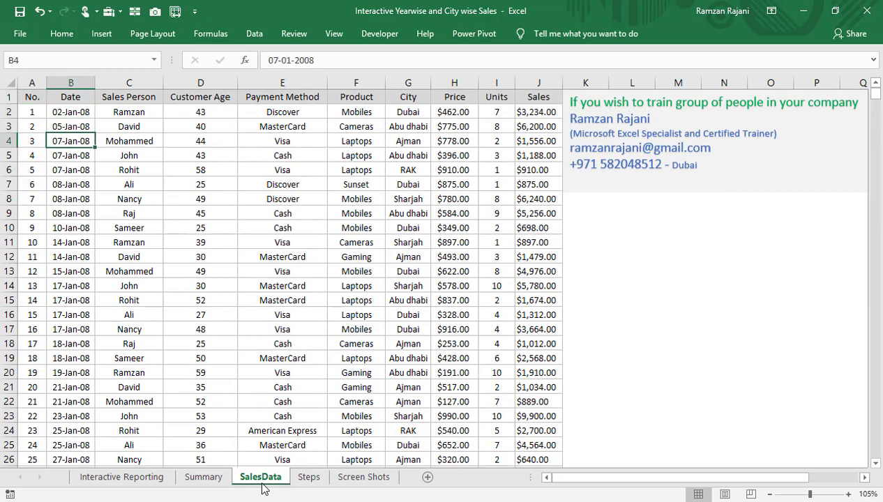
{"action": "key", "text": "Down"}
{"action": "key", "text": "Down"}
{"action": "key", "text": "Down"}
{"action": "key", "text": "Down"}
{"action": "key", "text": "Down"}
{"action": "key", "text": "Down"}
{"action": "key", "text": "Down"}
{"action": "key", "text": "Down"}
{"action": "key", "text": "Down"}
{"action": "key", "text": "Down"}
{"action": "key", "text": "Down"}
{"action": "key", "text": "Down"}
{"action": "key", "text": "Down"}
{"action": "key", "text": "Down"}
{"action": "key", "text": "Down"}
{"action": "key", "text": "Down"}
{"action": "key", "text": "Down"}
{"action": "key", "text": "Down"}
{"action": "key", "text": "Down"}
{"action": "key", "text": "Down"}
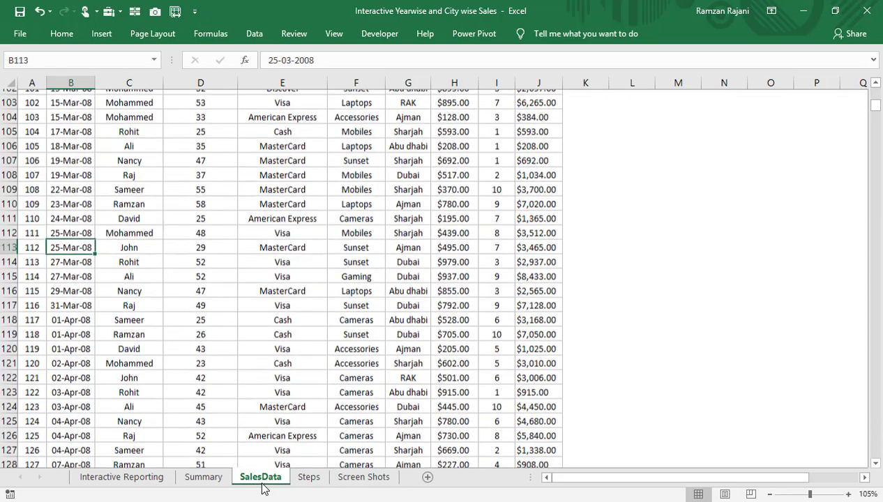
{"action": "key", "text": "Down"}
{"action": "key", "text": "Down"}
{"action": "key", "text": "Down"}
{"action": "key", "text": "Down"}
{"action": "key", "text": "Down"}
{"action": "key", "text": "Down"}
{"action": "key", "text": "Down"}
{"action": "key", "text": "Down"}
{"action": "key", "text": "Down"}
{"action": "key", "text": "Down"}
{"action": "key", "text": "Down"}
{"action": "key", "text": "Down"}
{"action": "key", "text": "Down"}
{"action": "key", "text": "Down"}
{"action": "key", "text": "Down"}
{"action": "key", "text": "Down"}
{"action": "key", "text": "Down"}
{"action": "key", "text": "Down"}
{"action": "key", "text": "Down"}
{"action": "key", "text": "Down"}
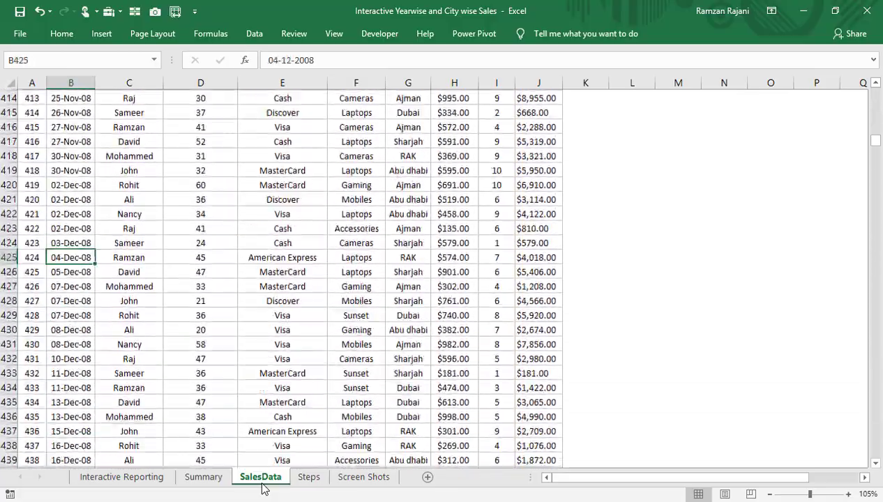
{"action": "key", "text": "Down"}
{"action": "key", "text": "Down"}
{"action": "key", "text": "Down"}
{"action": "key", "text": "Down"}
{"action": "key", "text": "Down"}
{"action": "key", "text": "Down"}
{"action": "key", "text": "Down"}
{"action": "key", "text": "Down"}
{"action": "key", "text": "Down"}
{"action": "key", "text": "Down"}
{"action": "key", "text": "Down"}
{"action": "key", "text": "Down"}
{"action": "key", "text": "Down"}
{"action": "key", "text": "Down"}
{"action": "key", "text": "Down"}
{"action": "key", "text": "Down"}
{"action": "key", "text": "Down"}
{"action": "key", "text": "Down"}
{"action": "key", "text": "Down"}
{"action": "key", "text": "Down"}
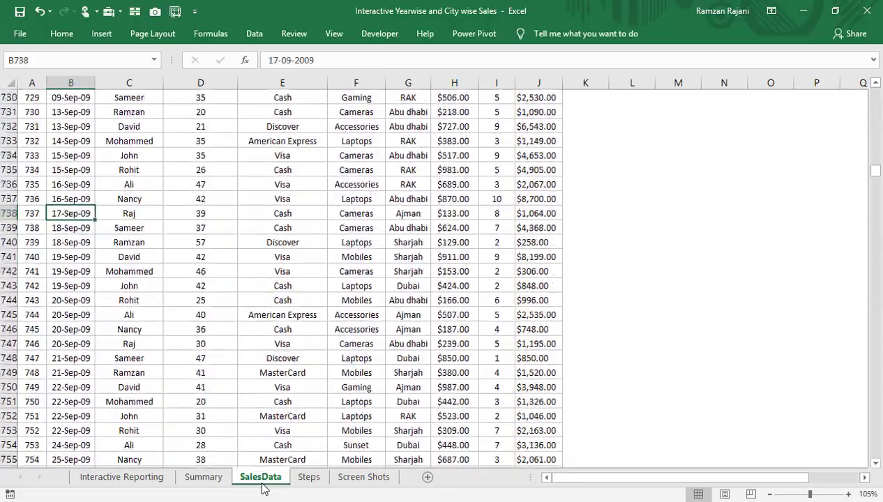
{"action": "key", "text": "ctrl+Down"}
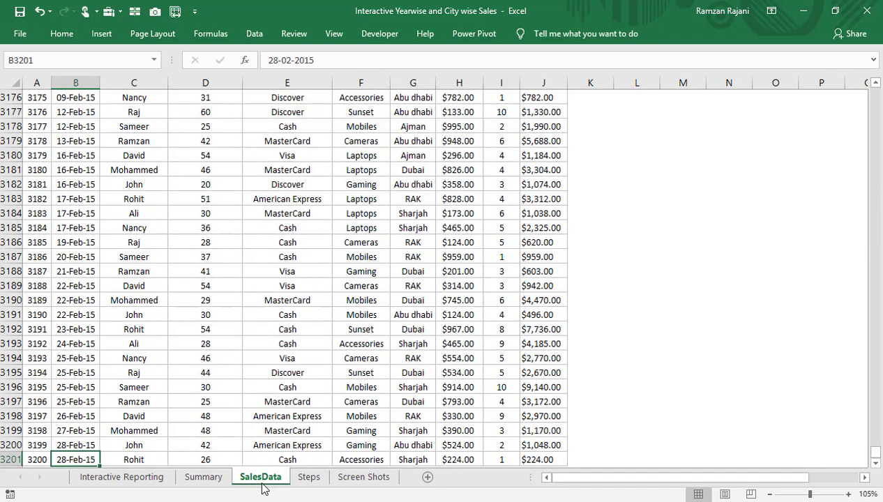
{"action": "key", "text": "ctrl+Up"}
Review sample entries in the Sales Person, Customer Age and Payment Method columns of the sales data
{"action": "key", "text": "Down"}
{"action": "key", "text": "Right"}
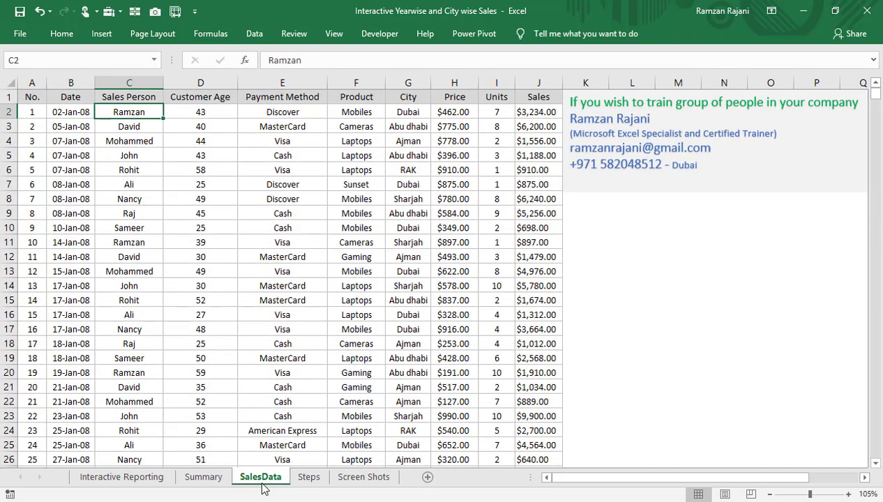
{"action": "key", "text": "Down"}
{"action": "key", "text": "Down"}
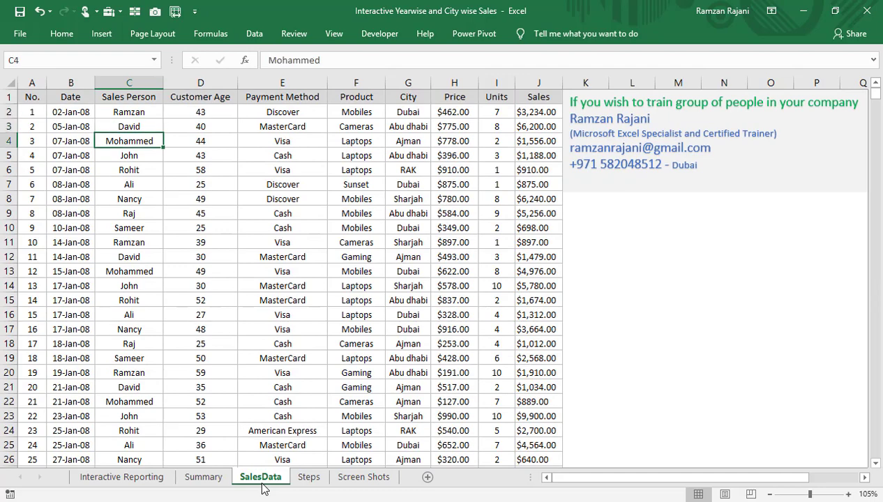
{"action": "key", "text": "Down"}
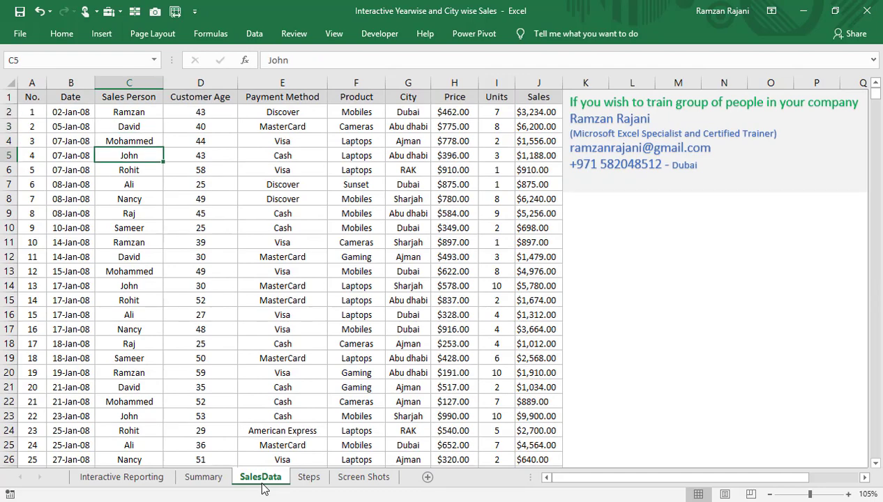
{"action": "key", "text": "Right"}
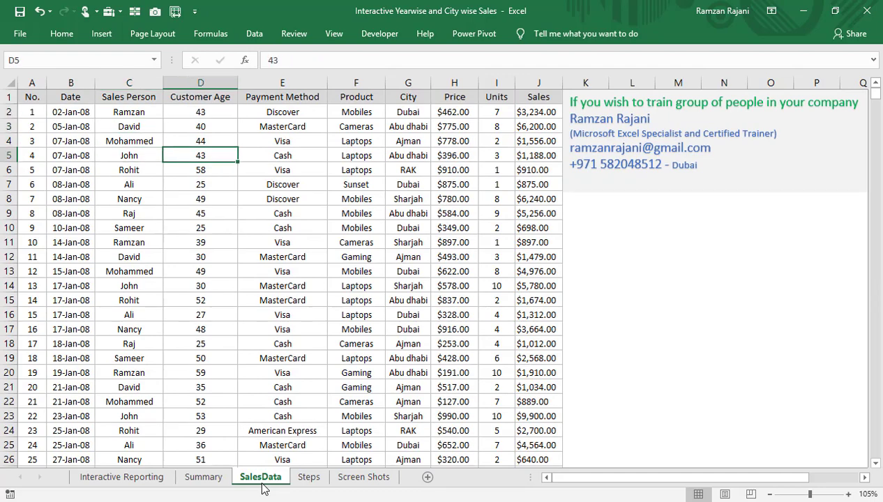
{"action": "key", "text": "Right"}
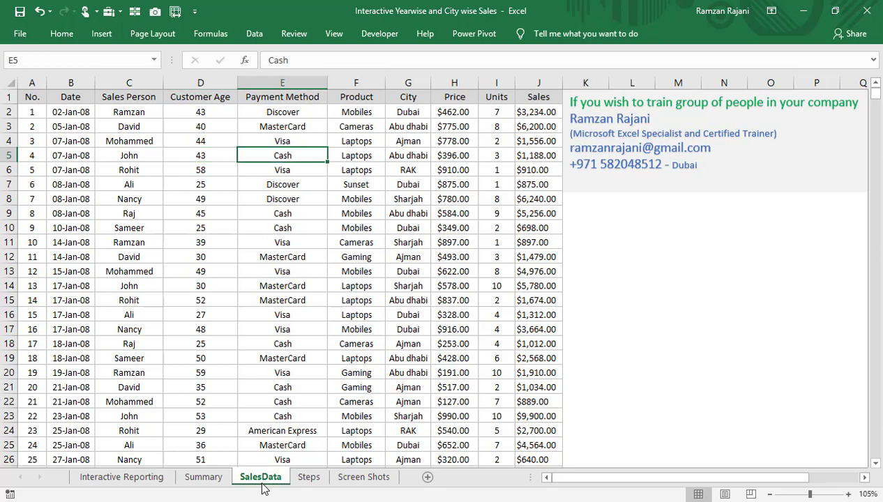
{"action": "key", "text": "Up"}
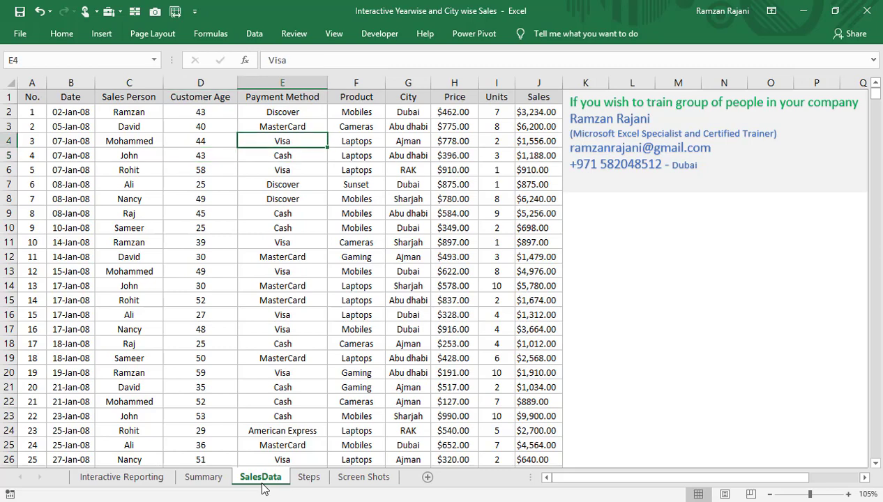
{"action": "key", "text": "Up"}
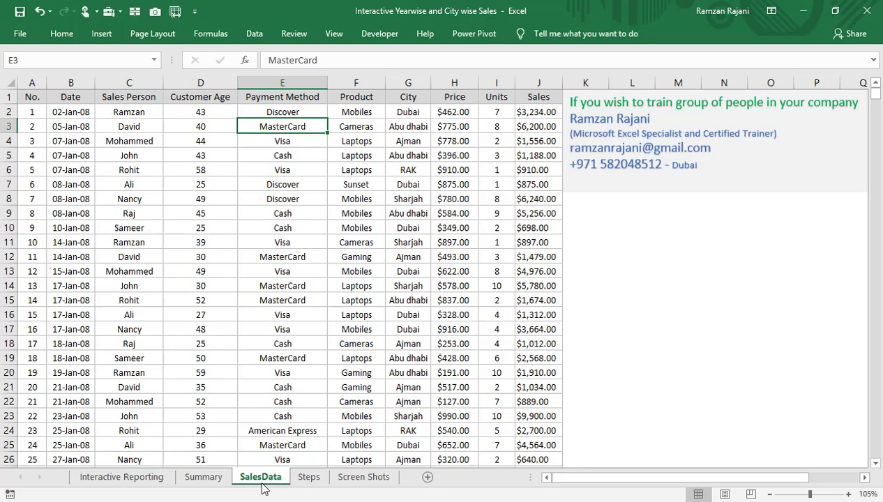
Review sample entries in the Product, City, Price and Units columns of the sales data
{"action": "key", "text": "Right"}
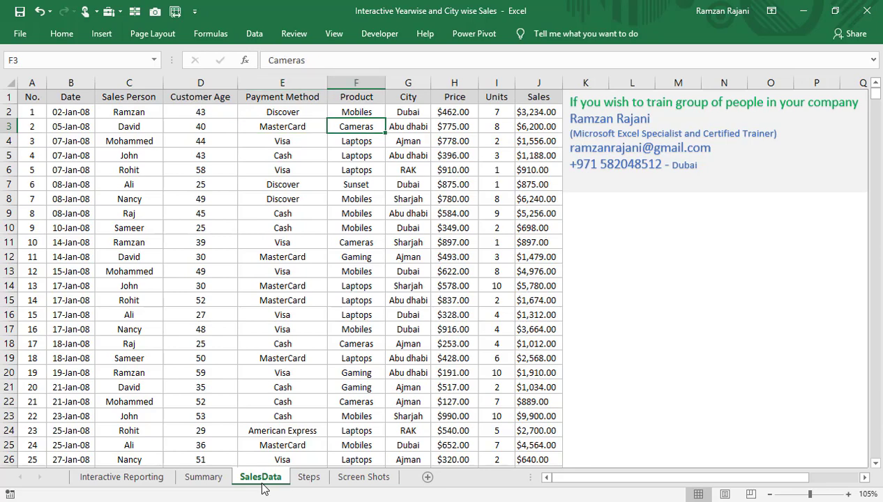
{"action": "key", "text": "Right"}
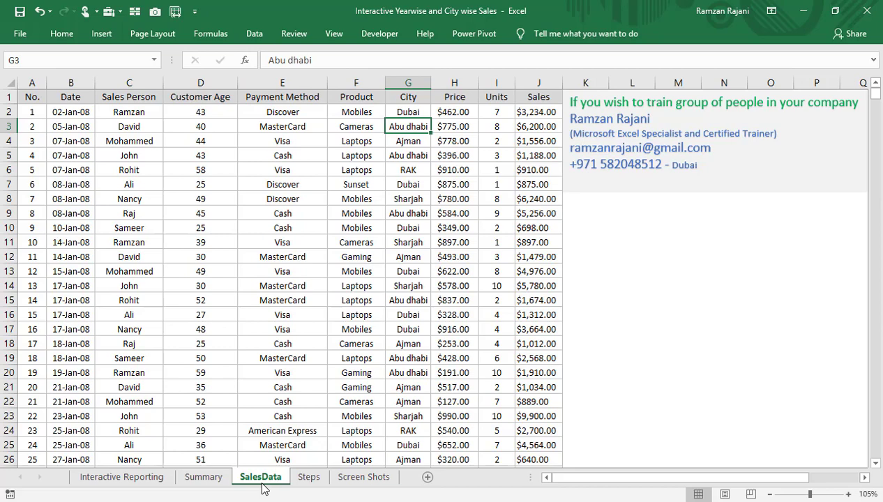
{"action": "key", "text": "Right"}
{"action": "key", "text": "Up"}
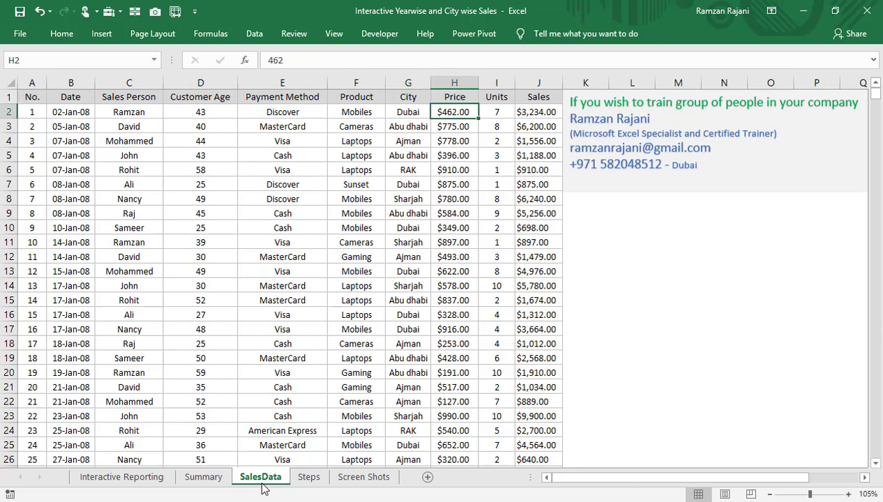
{"action": "key", "text": "Right"}
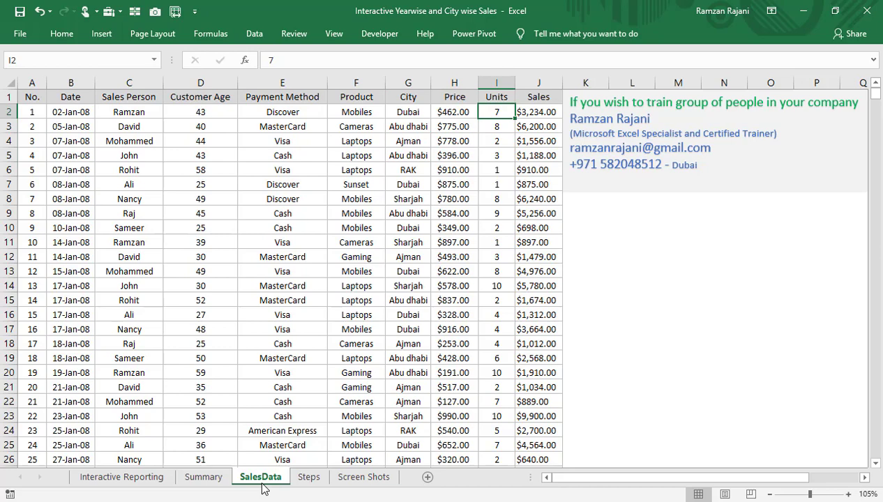
Inspect the formula in cell J2 and further down the Sales column, finishing back at cell A1
{"action": "key", "text": "Right"}
{"action": "key", "text": "F2"}
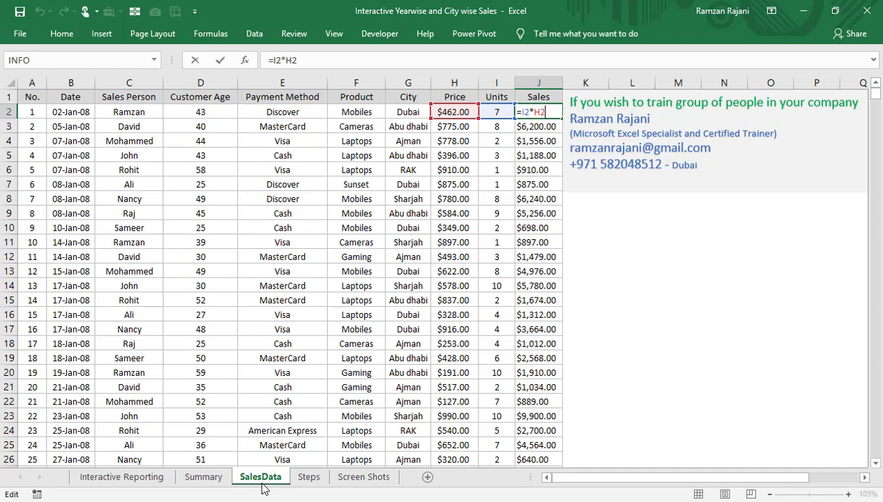
{"action": "key", "text": "Return"}
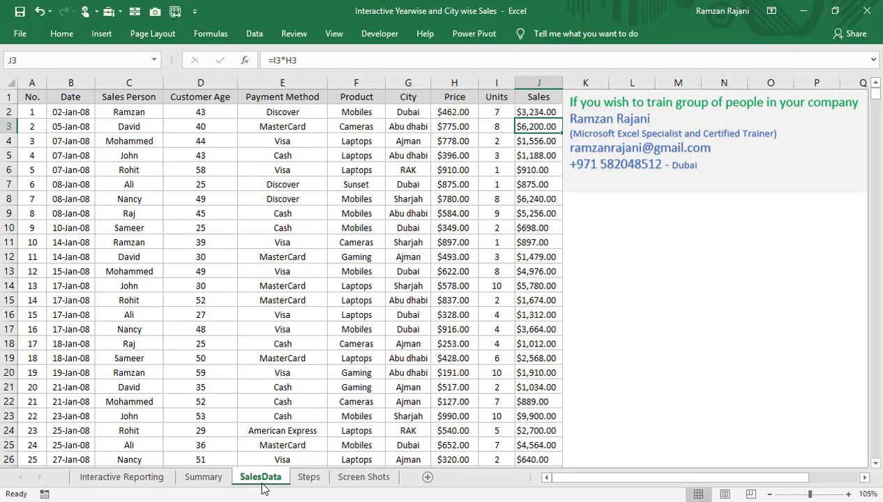
{"action": "key", "text": "Page_Down"}
{"action": "key", "text": "Page_Down"}
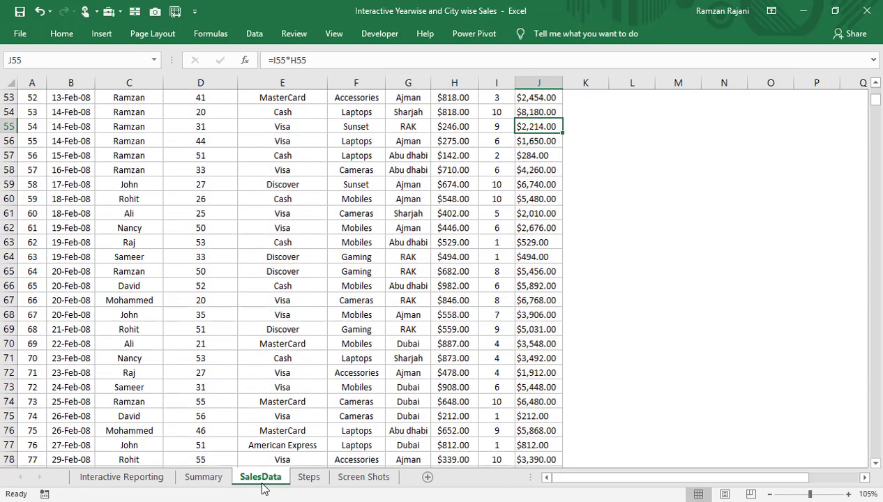
{"action": "key", "text": "Page_Down"}
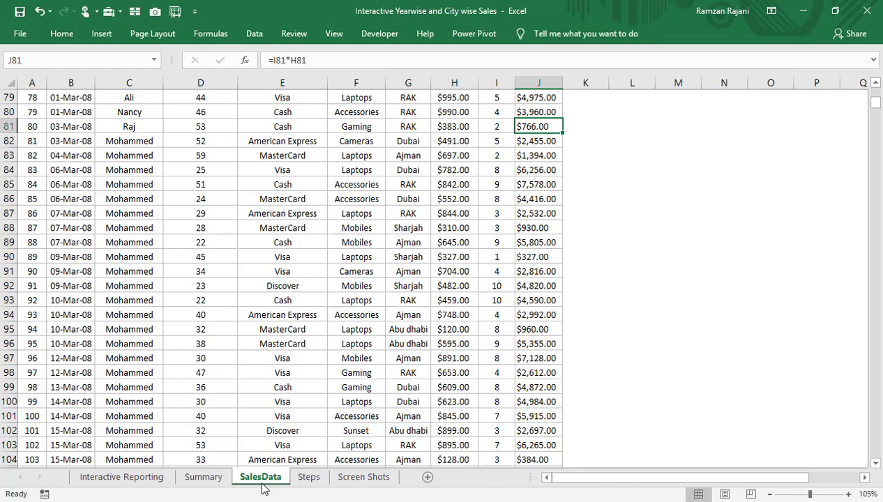
{"action": "key", "text": "ctrl+Up"}
{"action": "key", "text": "ctrl+Left"}
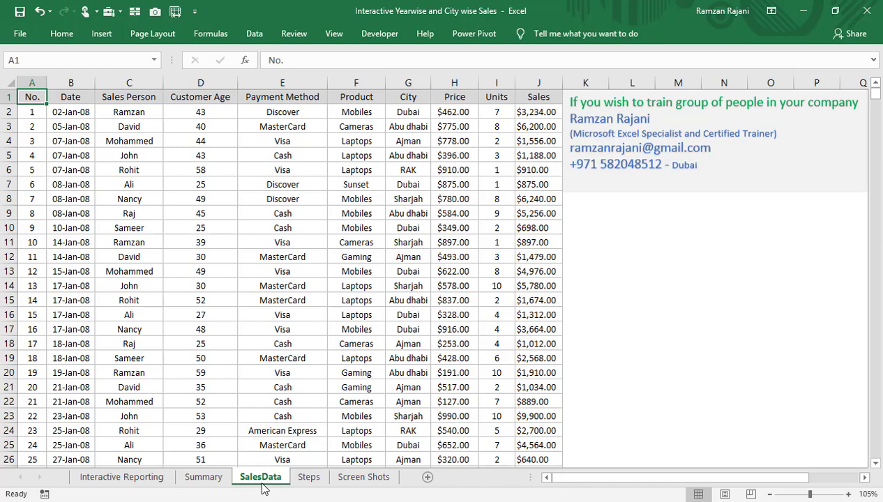
{"action": "left_click", "coordinate": [216, 219]}
{"action": "left_click", "coordinate": [423, 222]}
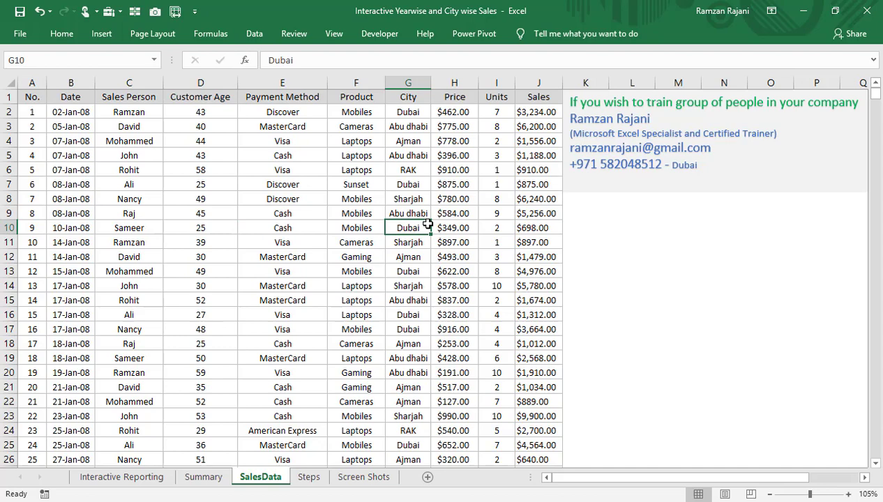
{"action": "left_click", "coordinate": [245, 185]}
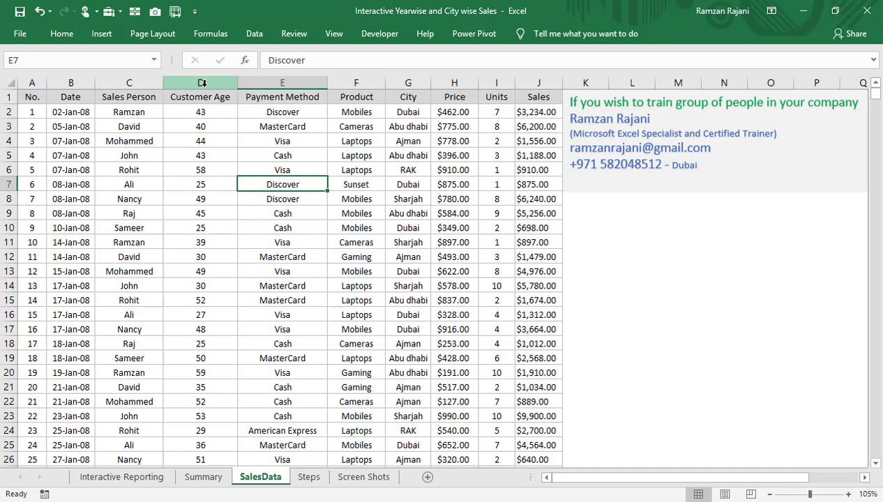
{"action": "key", "text": "Home"}
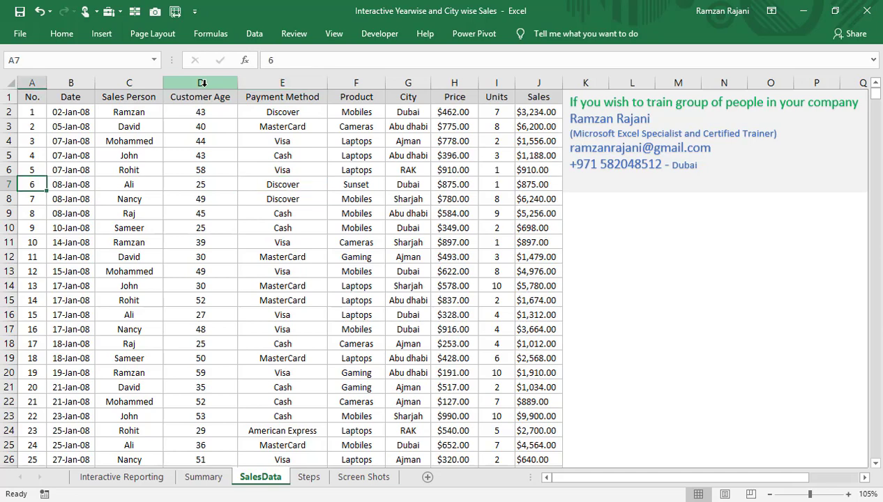
Examine the last records of the sales data and the empty rows below them, finishing back at cell A1
{"action": "key", "text": "ctrl+Down"}
{"action": "key", "text": "Down"}
{"action": "key", "text": "Down"}
{"action": "key", "text": "Down"}
{"action": "key", "text": "Down"}
{"action": "key", "text": "Down"}
{"action": "key", "text": "Down"}
{"action": "key", "text": "Down"}
{"action": "key", "text": "Down"}
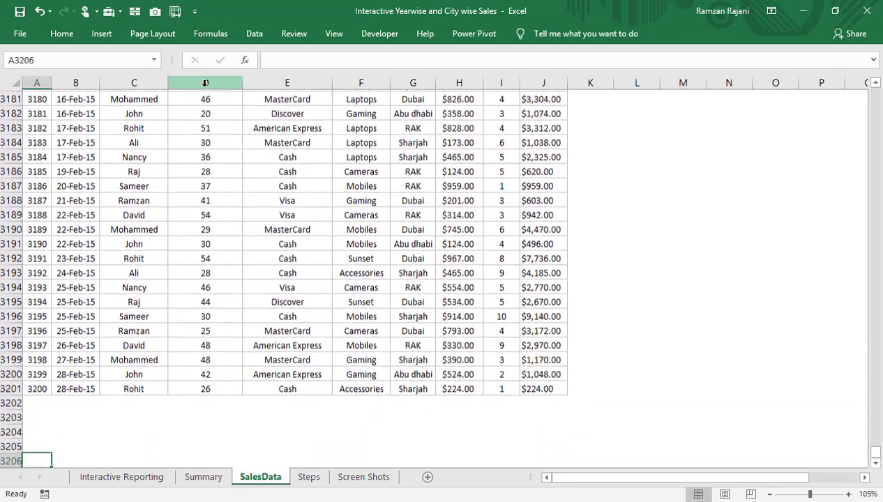
{"action": "key", "text": "Down"}
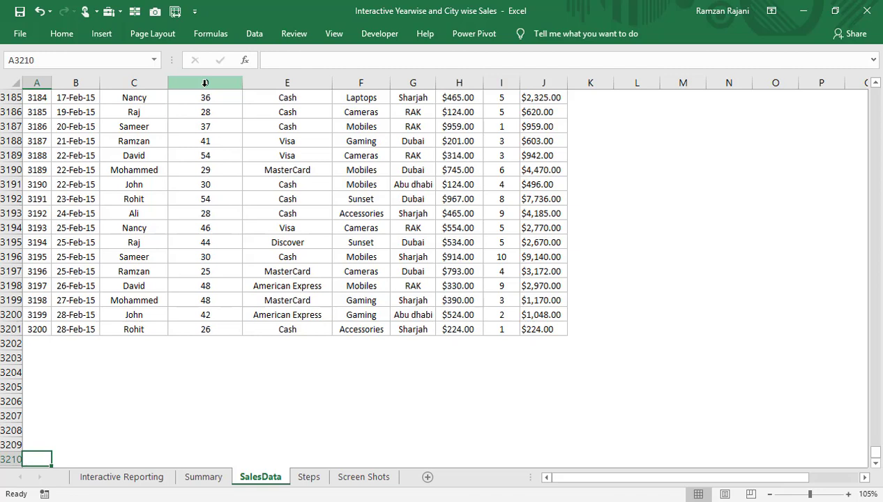
{"action": "key", "text": "ctrl+Up"}
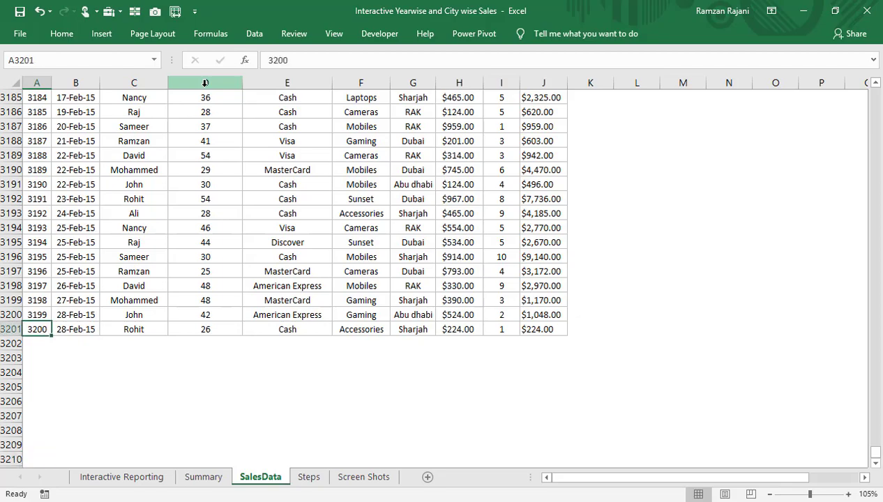
{"action": "key", "text": "ctrl+Up"}
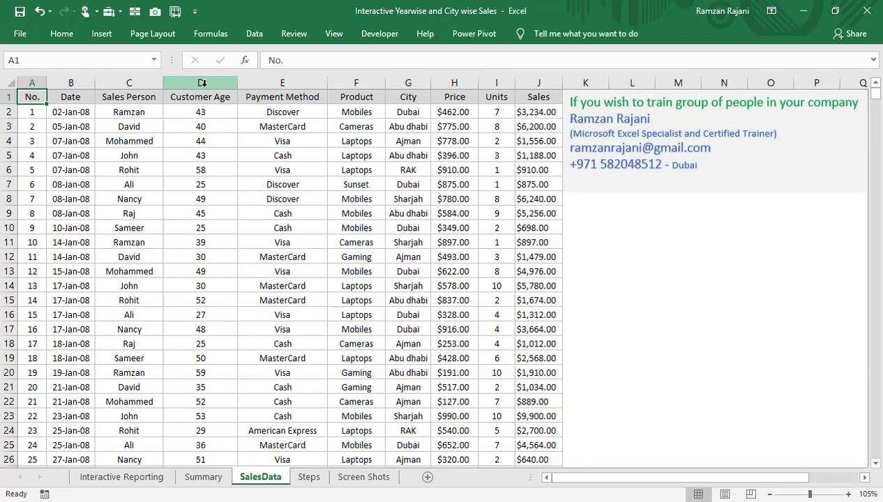
Convert the sales data range A1:J3201 into an Excel table with headers
{"action": "left_click", "coordinate": [222, 182]}
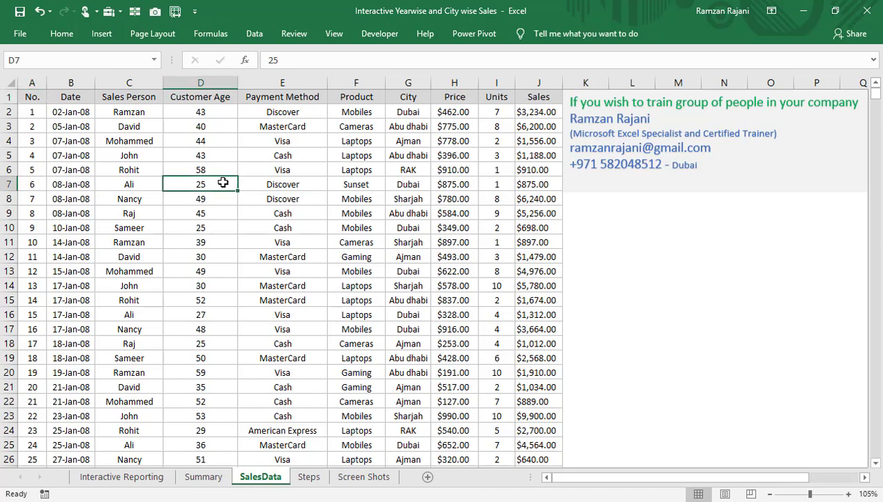
{"action": "left_click", "coordinate": [104, 35]}
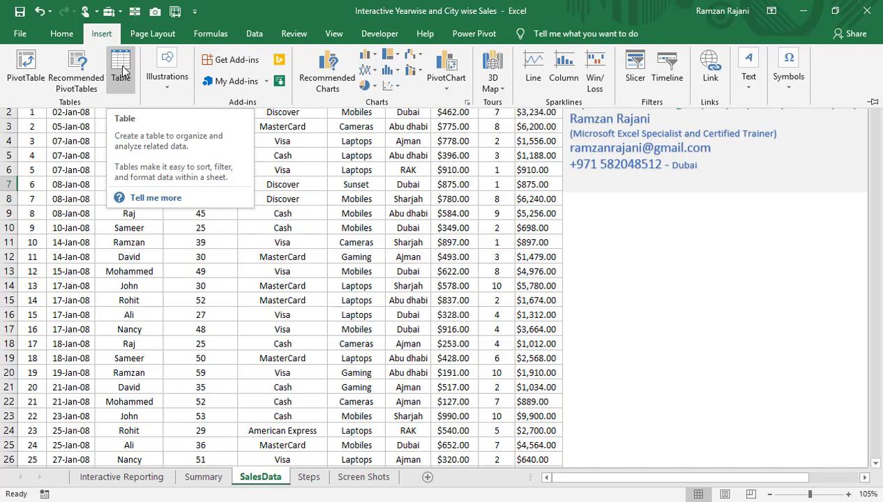
{"action": "left_click", "coordinate": [122, 68]}
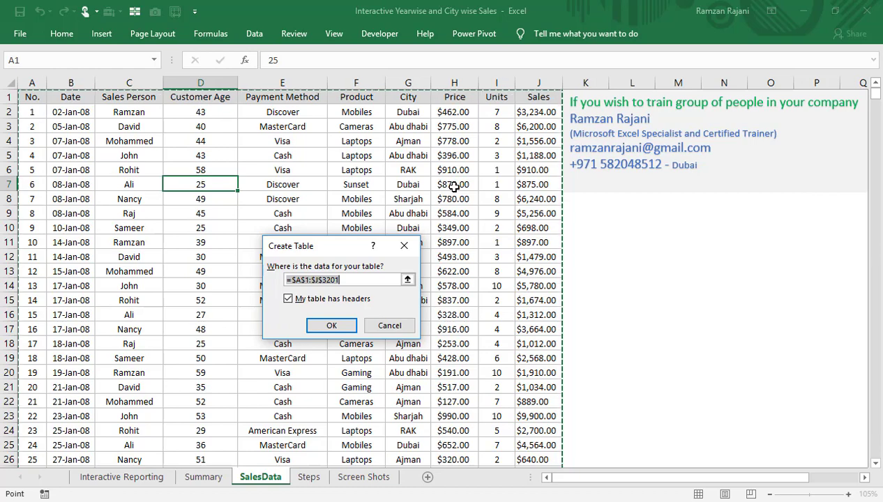
{"action": "left_click", "coordinate": [332, 326]}
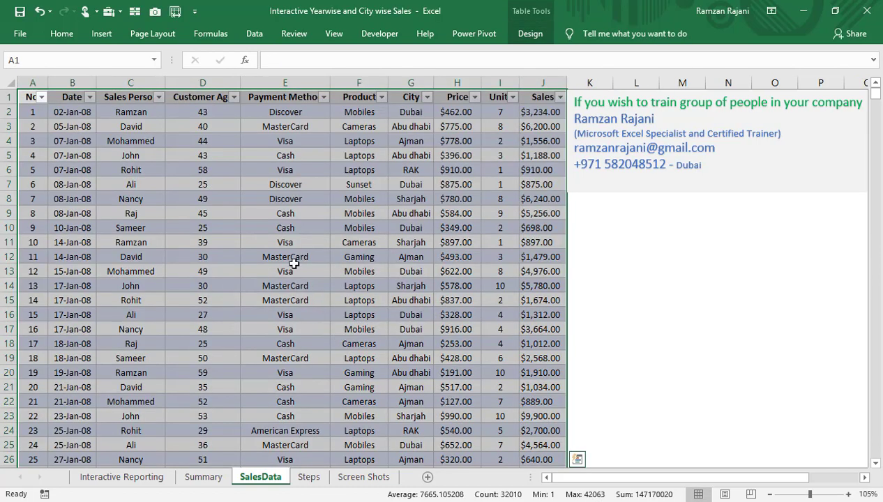
Create a PivotTable from Table1 on a new worksheet
{"action": "left_click", "coordinate": [256, 212]}
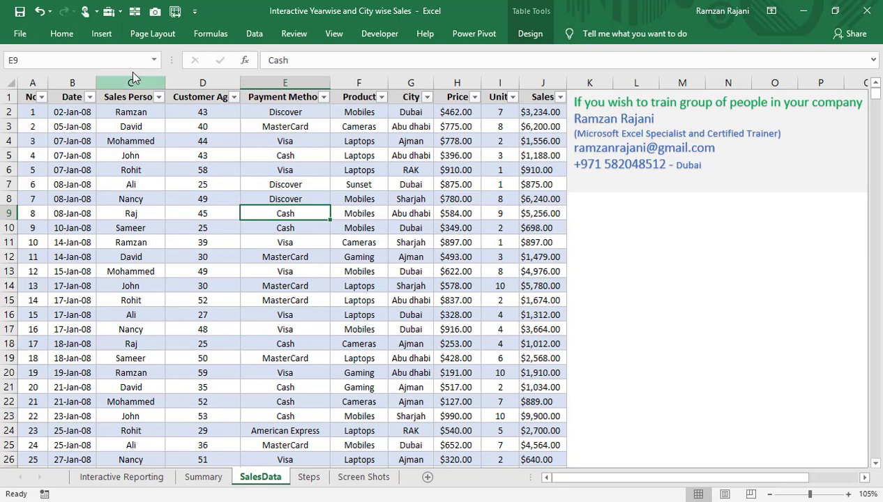
{"action": "left_click", "coordinate": [101, 35]}
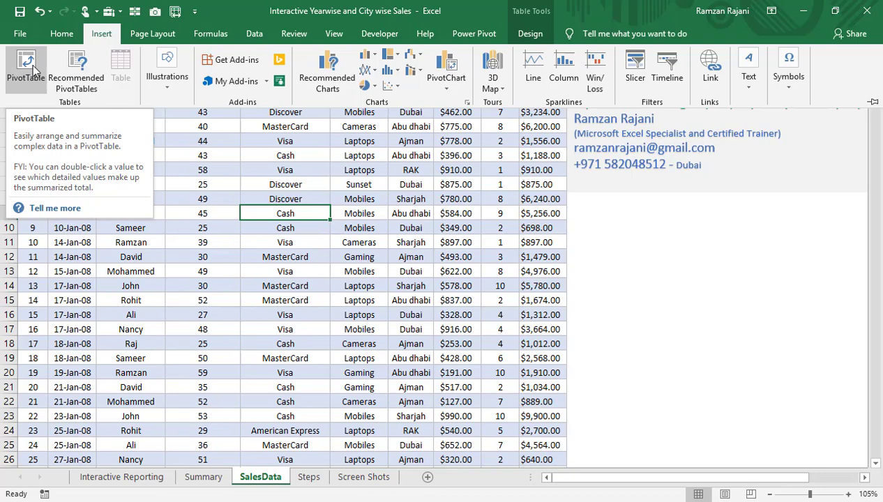
{"action": "left_click", "coordinate": [32, 65]}
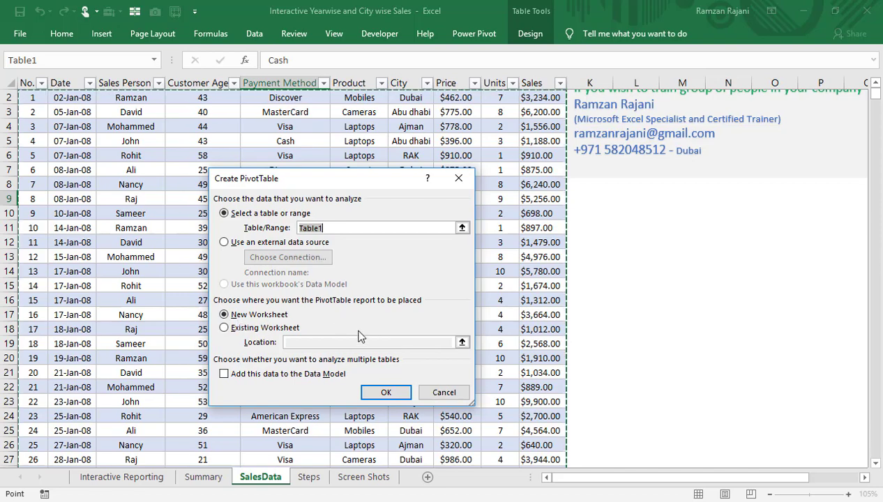
{"action": "left_click", "coordinate": [388, 392]}
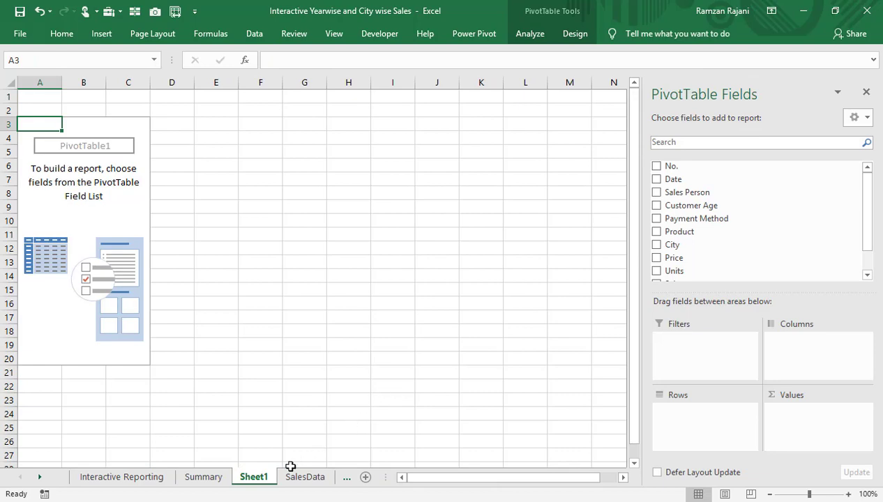
Rename the new PivotTable worksheet as Summary New
{"action": "double_click", "coordinate": [256, 477]}
{"action": "type", "text": "Summary"}
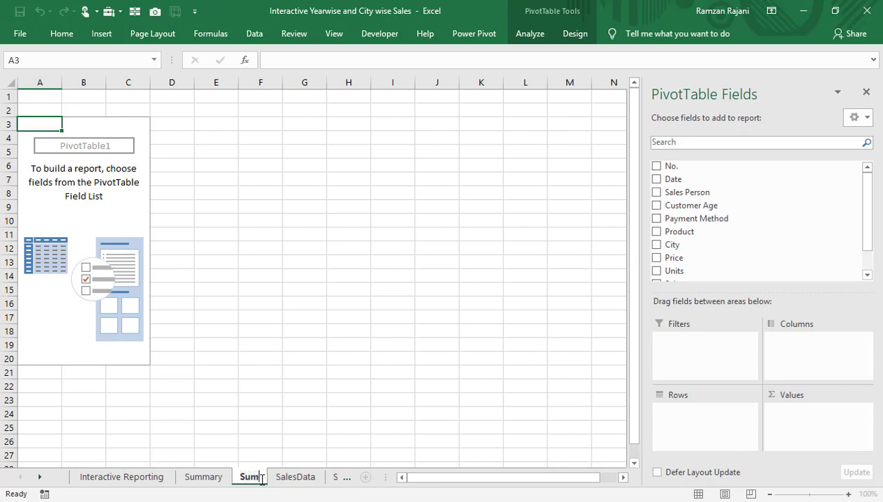
{"action": "type", "text": " New"}
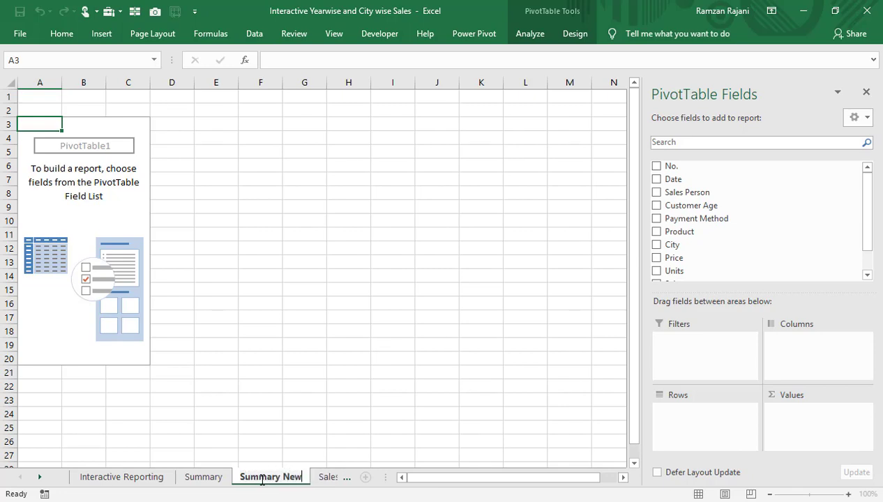
{"action": "key", "text": "Return"}
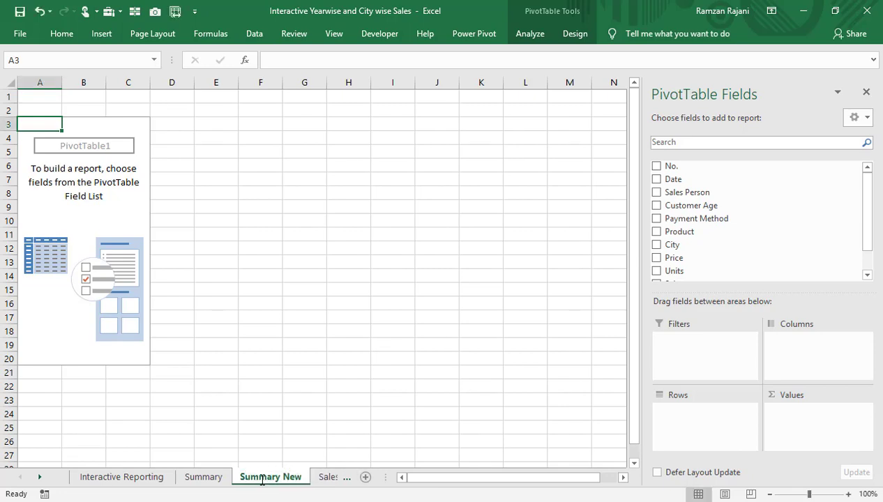
Check the layout on the Summary sheet, then add the Product field to the rows of the PivotTable on Summary New
{"action": "left_click", "coordinate": [217, 481]}
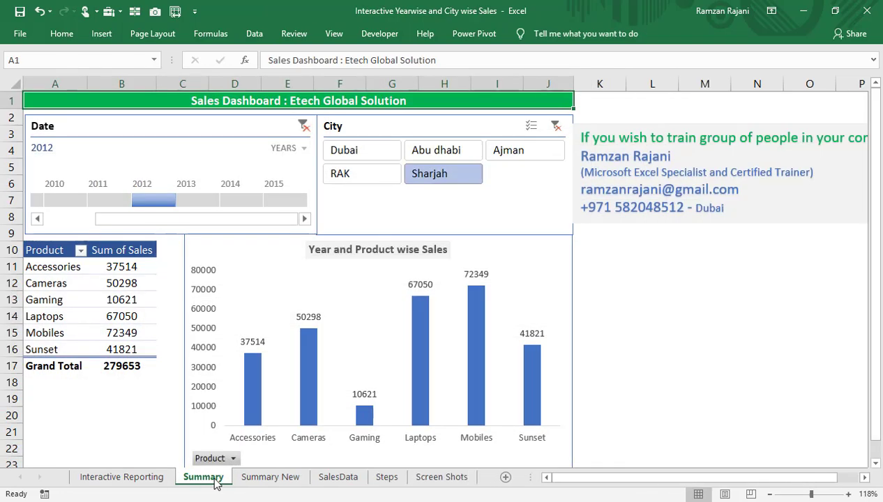
{"action": "left_click", "coordinate": [265, 478]}
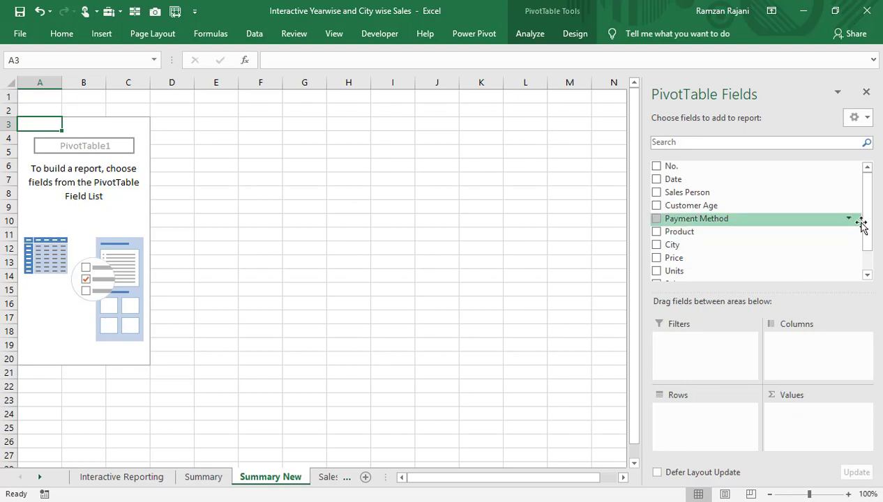
{"action": "left_click_drag", "start_coordinate": [868, 229], "coordinate": [869, 270]}
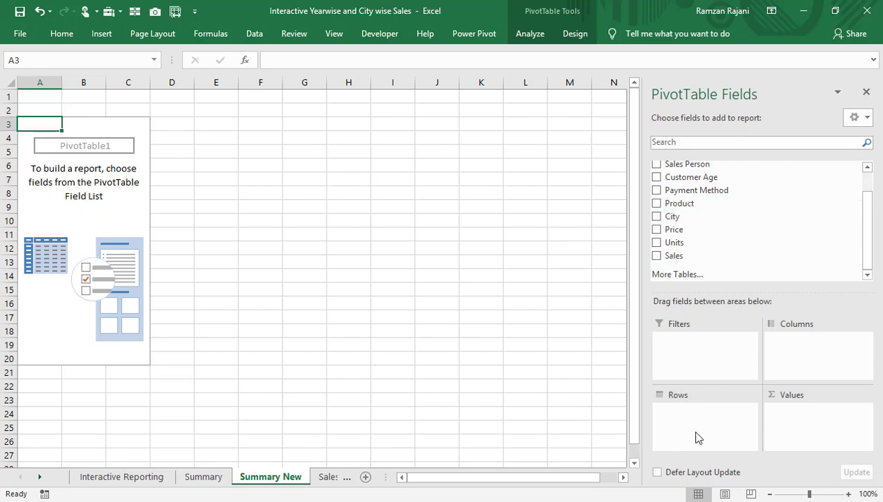
{"action": "left_click", "coordinate": [656, 203]}
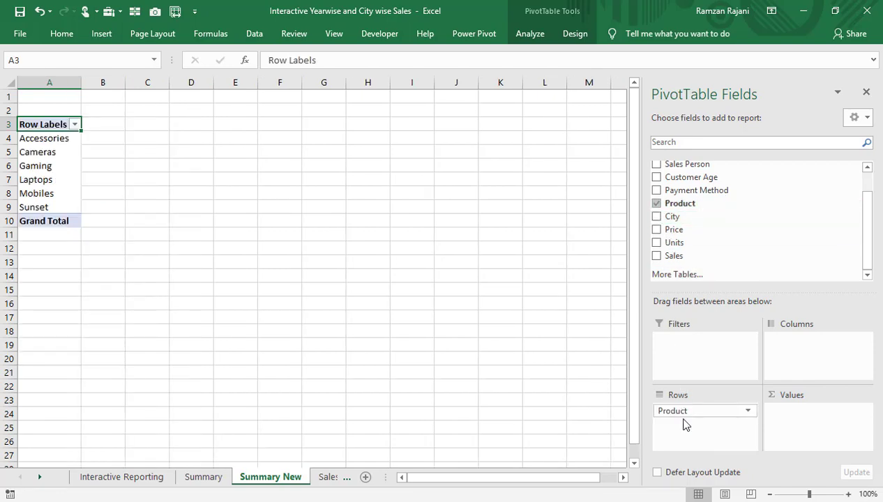
{"action": "scroll", "coordinate": [685, 425], "scroll_direction": "up", "scroll_amount": 3}
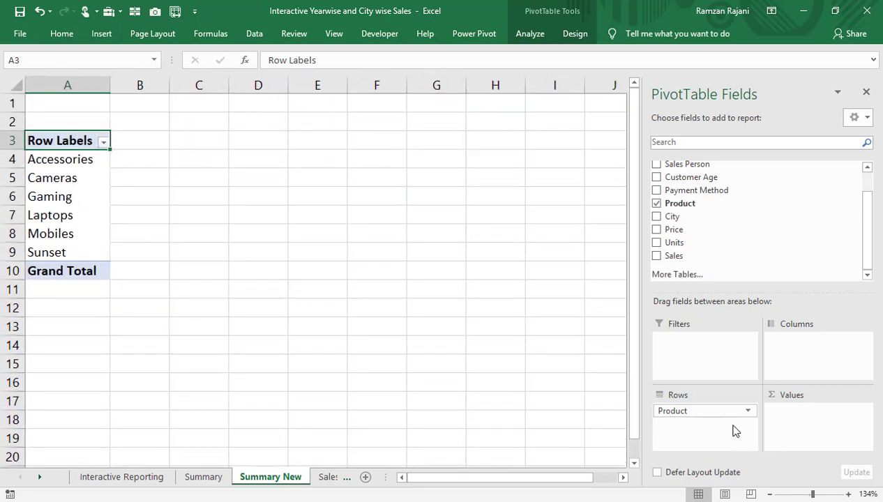
{"action": "mouse_move", "coordinate": [724, 413]}
{"action": "left_mouse_down"}
{"action": "mouse_move", "coordinate": [795, 365]}
{"action": "mouse_move", "coordinate": [777, 399]}
{"action": "mouse_move", "coordinate": [716, 428]}
{"action": "left_mouse_up"}
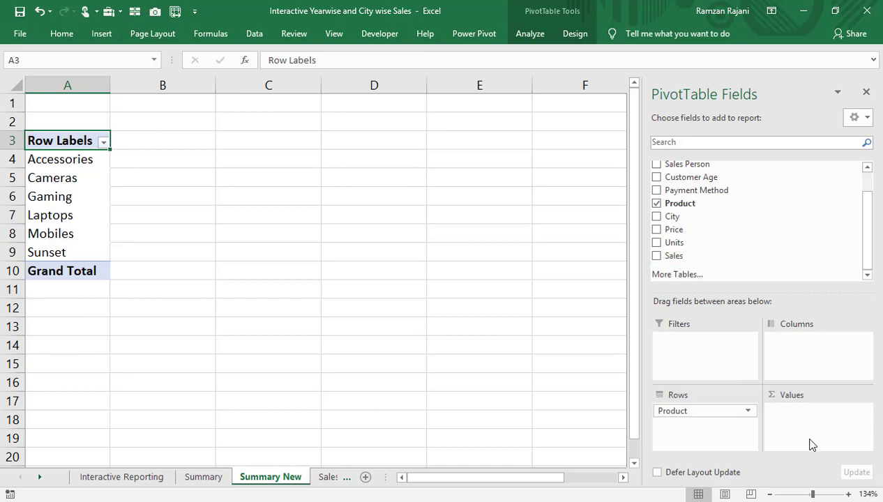
Add the Sales field to the PivotTable as summed values and change the Row Labels header to Product
{"action": "left_click", "coordinate": [657, 257]}
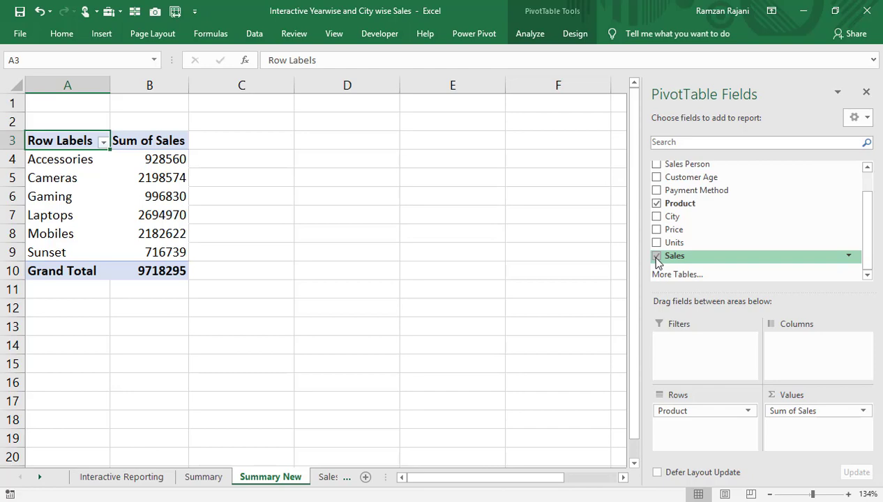
{"action": "type", "text": "Product"}
{"action": "key", "text": "Return"}
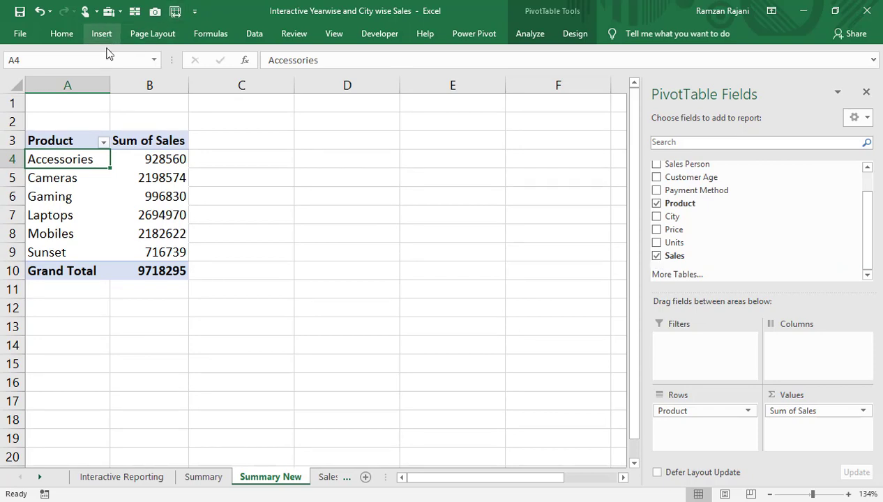
Insert a clustered column PivotChart of sales by product and place it beside the PivotTable, starting at column D, row 3
{"action": "left_click", "coordinate": [142, 176]}
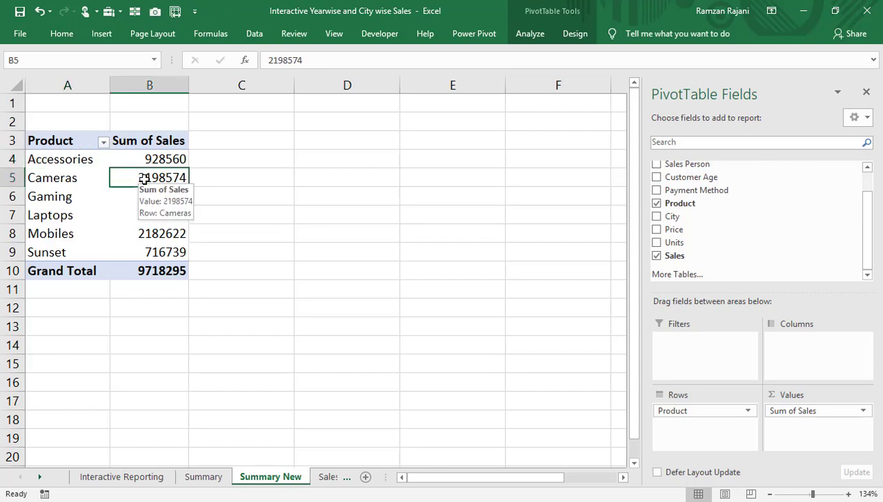
{"action": "left_click", "coordinate": [83, 180]}
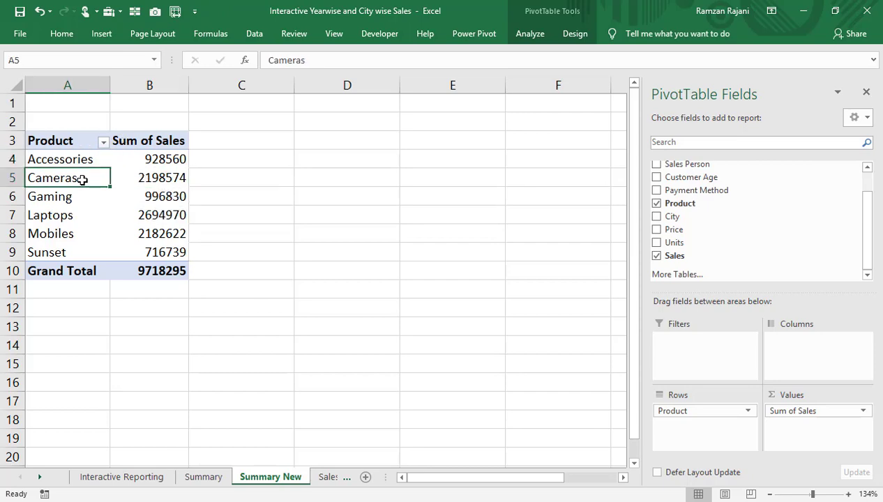
{"action": "left_click", "coordinate": [98, 37]}
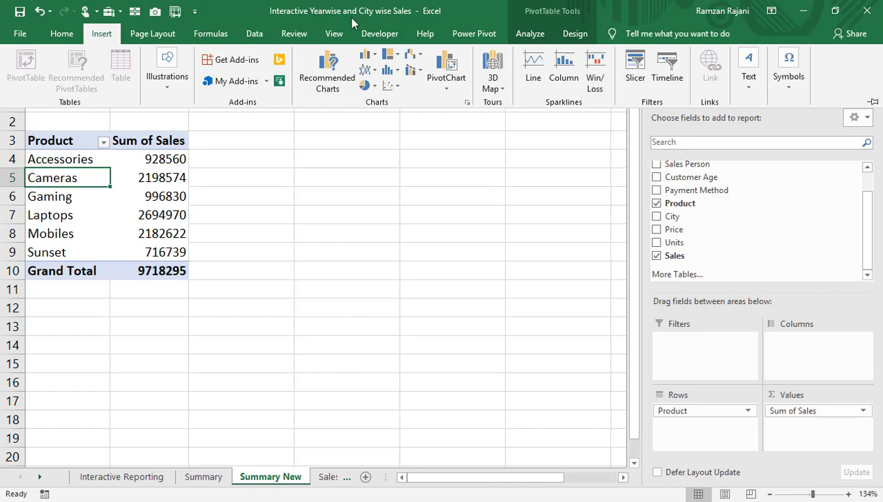
{"action": "left_click", "coordinate": [369, 56]}
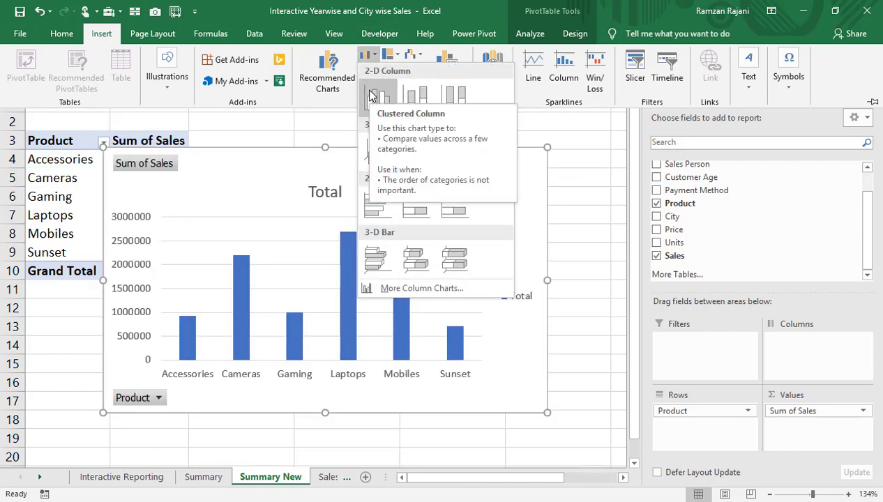
{"action": "left_click", "coordinate": [371, 96]}
{"action": "key", "text": "Delete"}
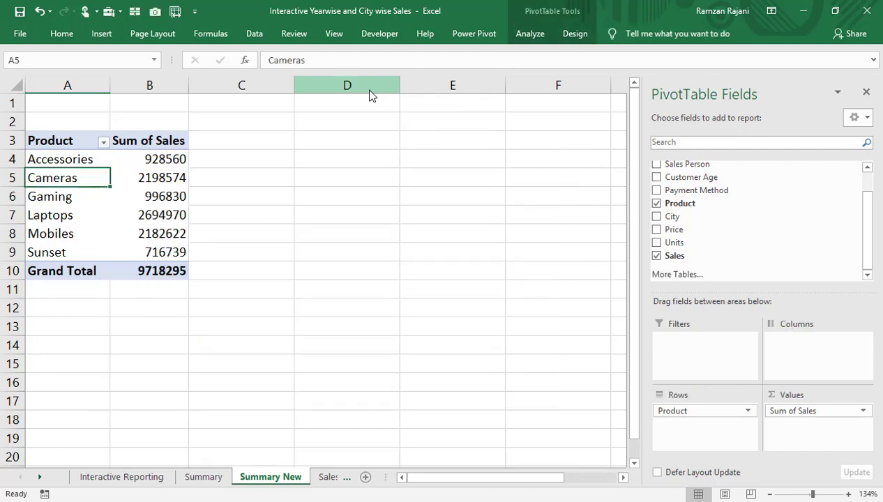
{"action": "key", "text": "ctrl+z"}
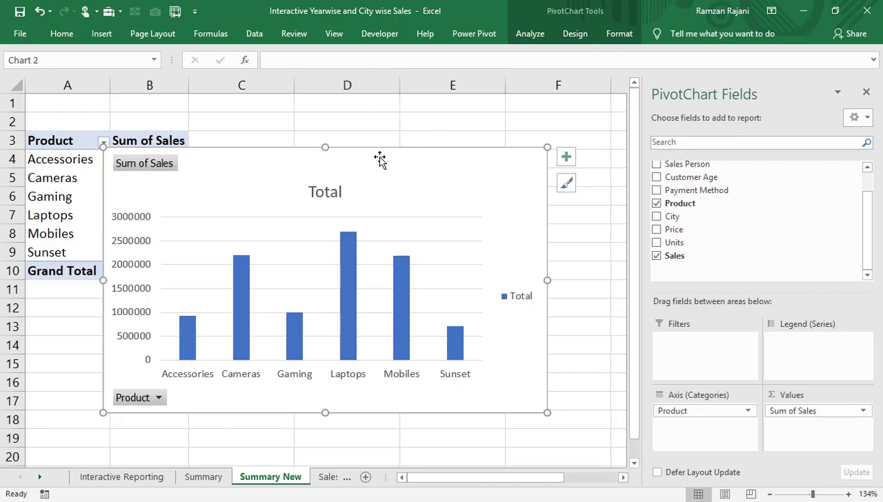
{"action": "left_click_drag", "start_coordinate": [250, 164], "coordinate": [440, 145]}
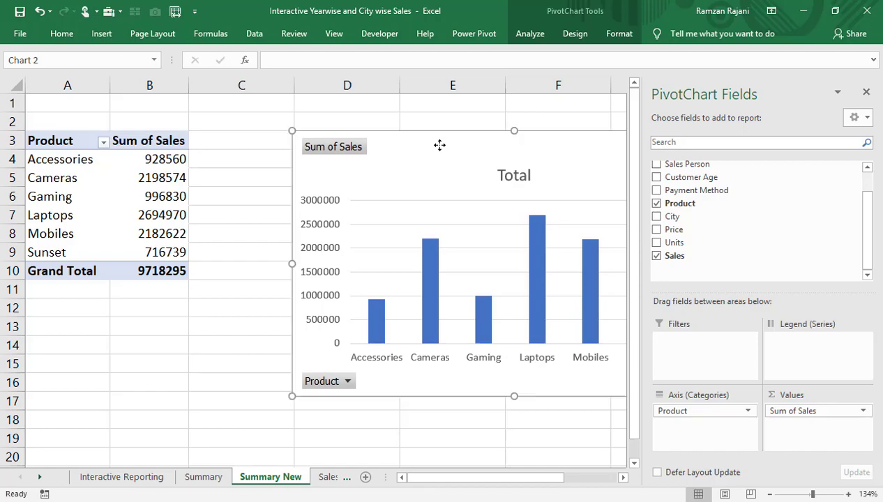
Close the PivotChart field list and hide the gridlines on the Summary New sheet
{"action": "scroll", "coordinate": [440, 145], "scroll_direction": "down", "scroll_amount": 1}
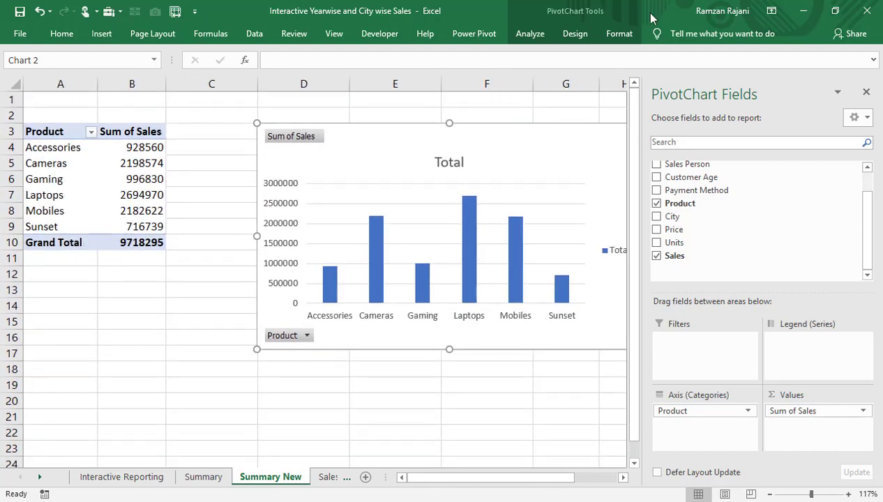
{"action": "left_click", "coordinate": [866, 95]}
{"action": "scroll", "coordinate": [865, 94], "scroll_direction": "down", "scroll_amount": 1}
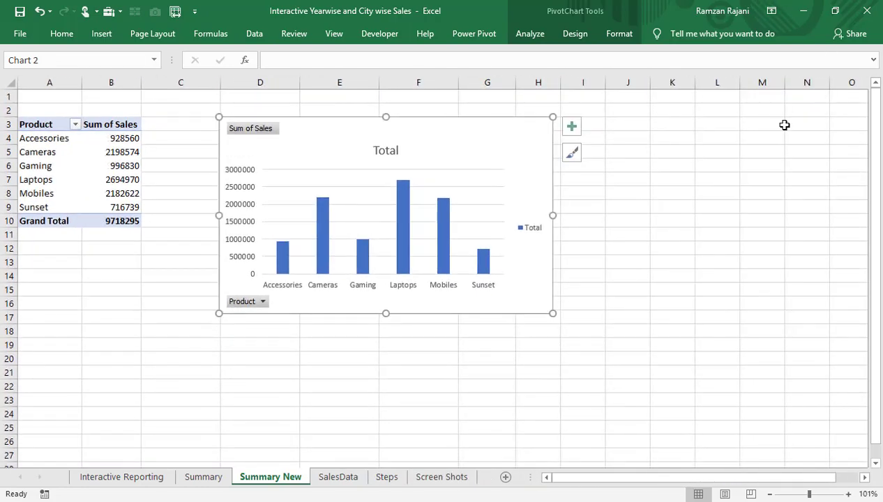
{"action": "left_click", "coordinate": [99, 290]}
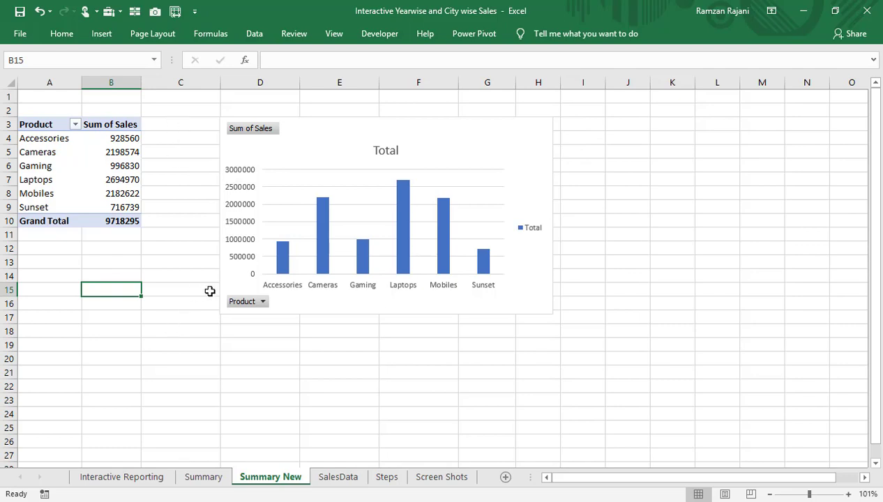
{"action": "left_click", "coordinate": [331, 37]}
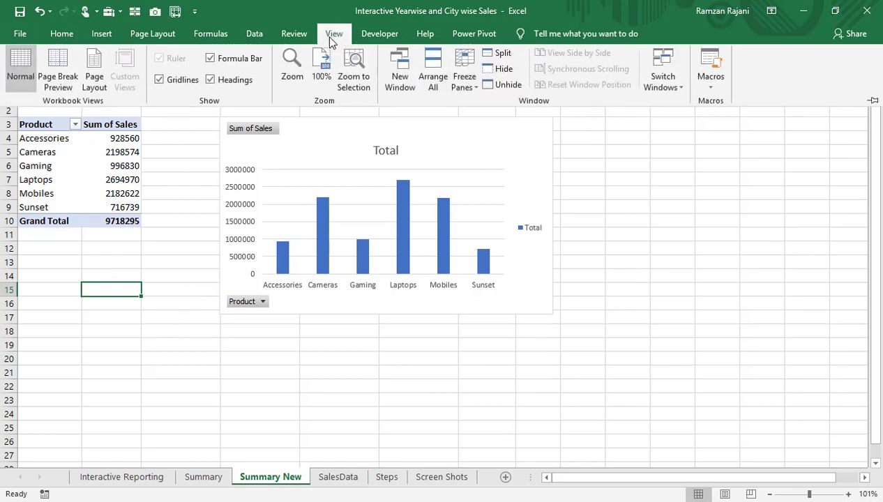
{"action": "left_click", "coordinate": [165, 84]}
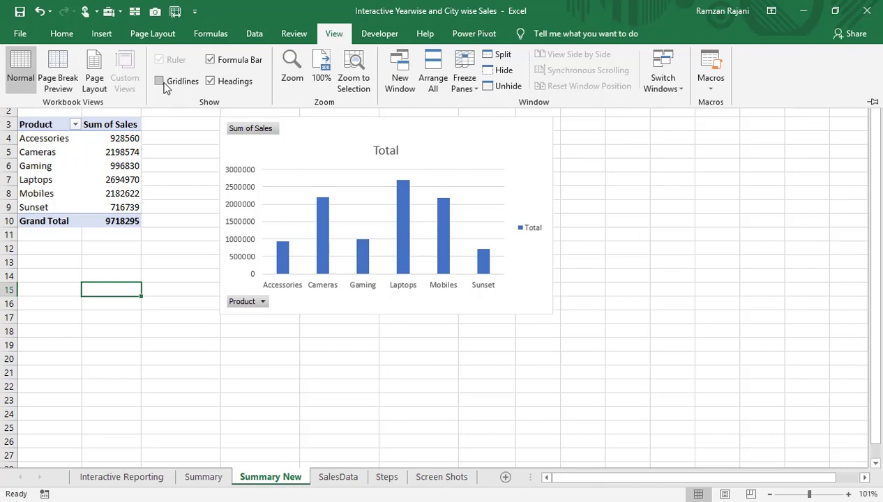
Add data labels to the columns of the sales PivotChart and remove the chart's legend
{"action": "right_click", "coordinate": [324, 232]}
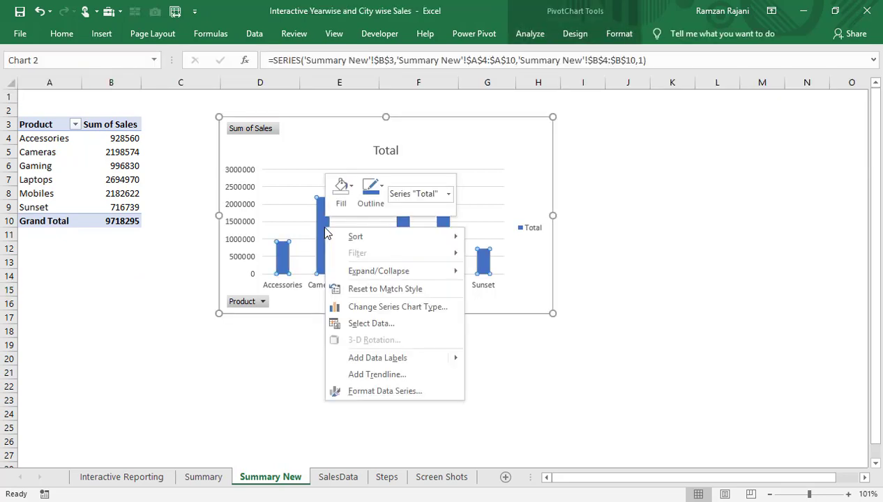
{"action": "left_click", "coordinate": [380, 362]}
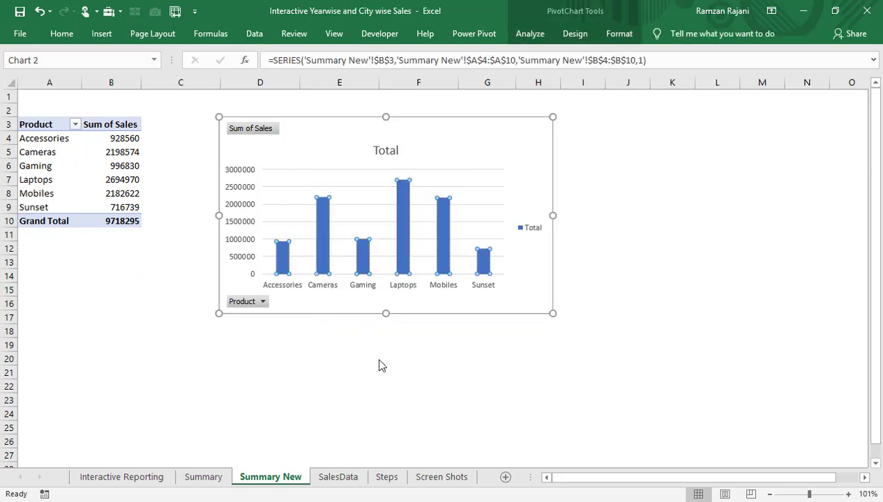
{"action": "left_click", "coordinate": [524, 235]}
{"action": "key", "text": "Delete"}
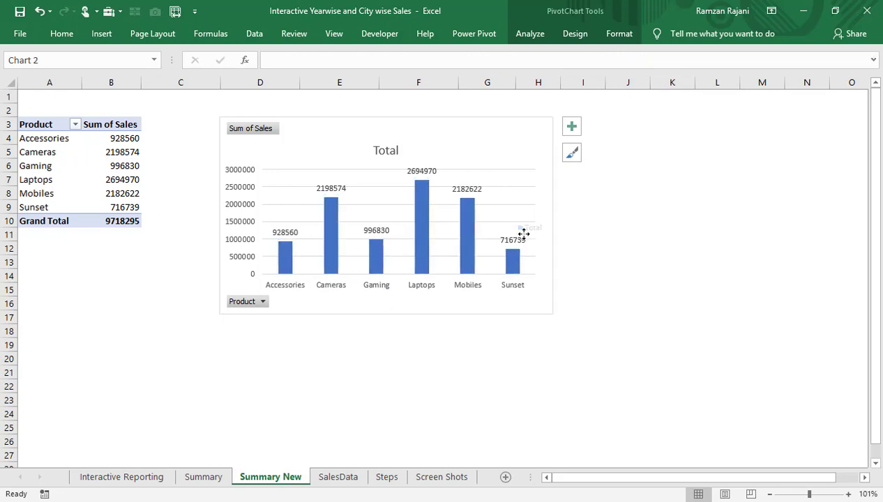
Remove the PivotChart's horizontal gridlines and hide its value field button
{"action": "left_click", "coordinate": [519, 209]}
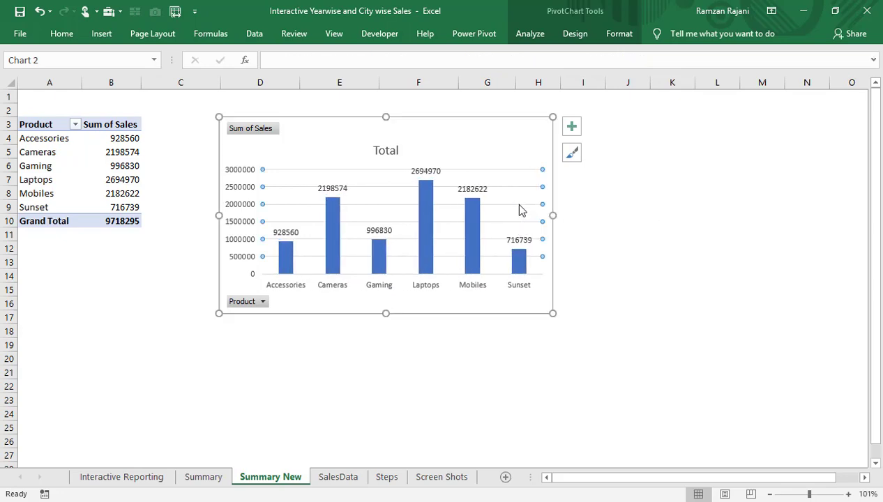
{"action": "key", "text": "Delete"}
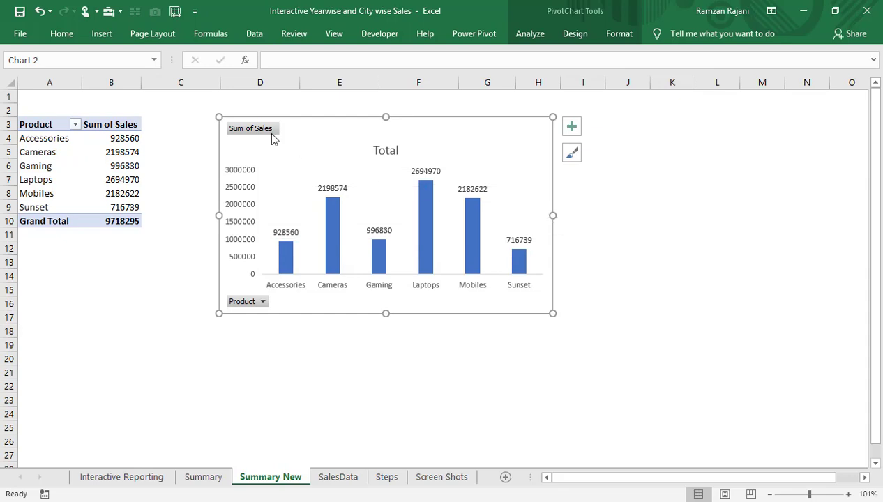
{"action": "right_click", "coordinate": [253, 134]}
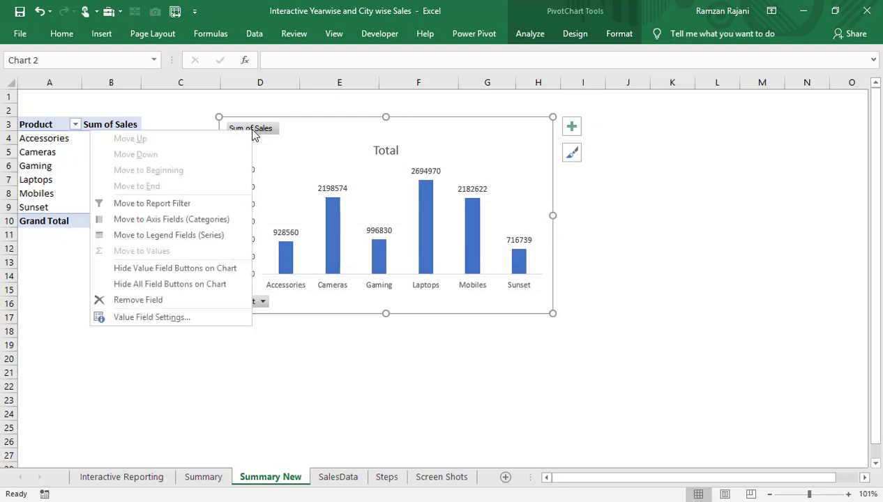
{"action": "left_click", "coordinate": [213, 272]}
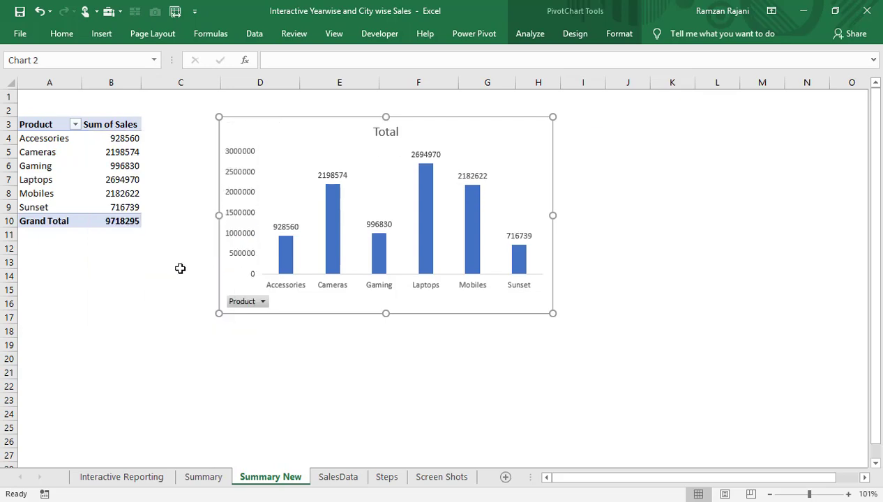
{"action": "left_click", "coordinate": [180, 268]}
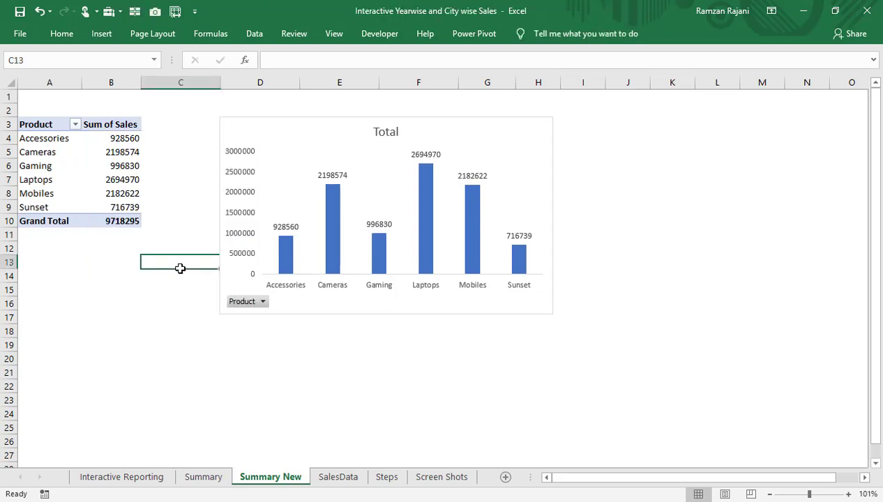
Move the PivotChart slightly farther away from the PivotTable along row 3
{"action": "scroll", "coordinate": [180, 269], "scroll_direction": "up", "scroll_amount": 2}
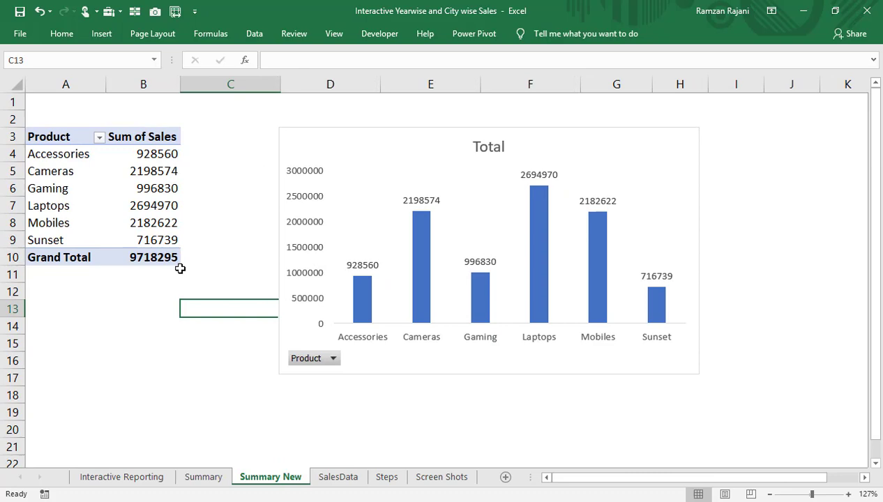
{"action": "left_click", "coordinate": [106, 176]}
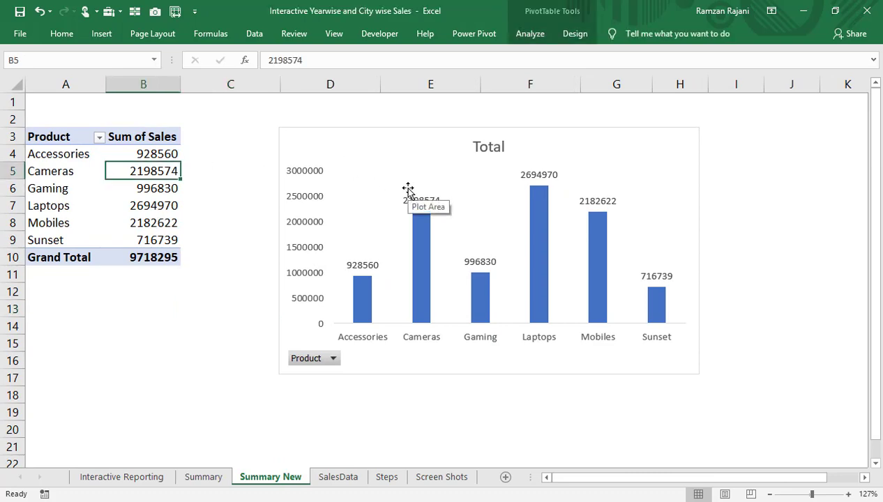
{"action": "left_click_drag", "start_coordinate": [348, 138], "coordinate": [381, 132]}
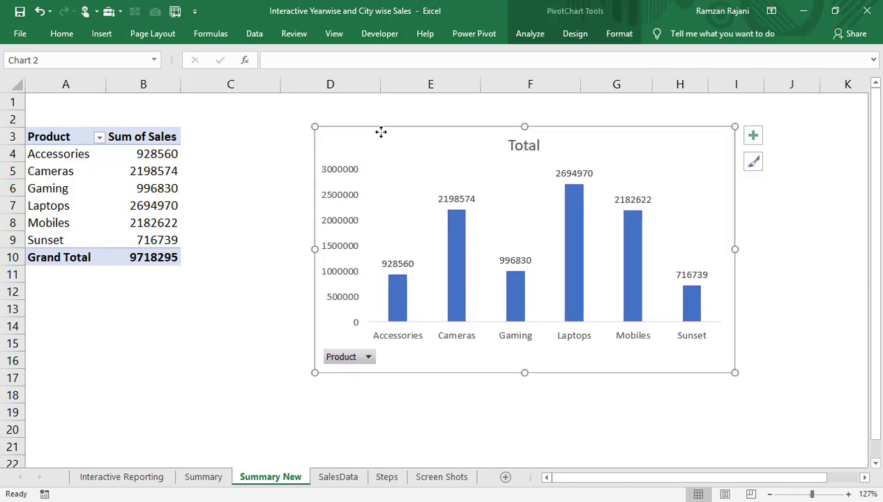
Insert a slicer for the City field of the PivotTable
{"action": "left_click", "coordinate": [162, 172]}
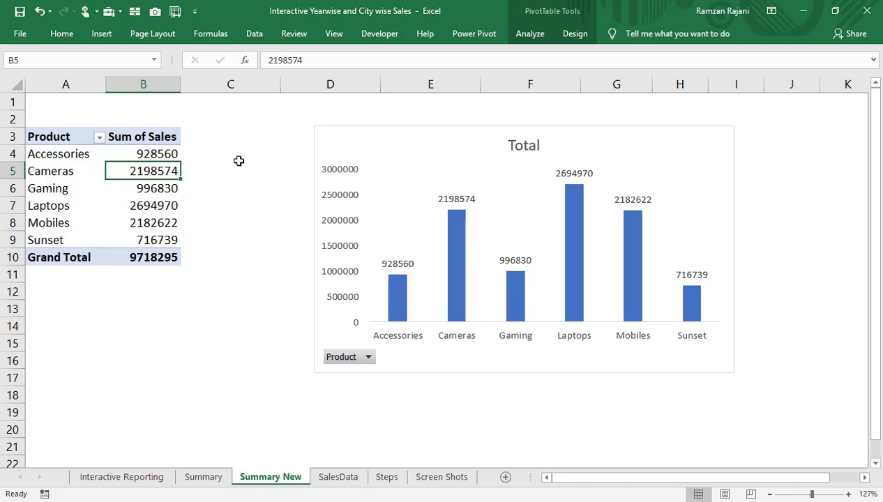
{"action": "left_click", "coordinate": [102, 35]}
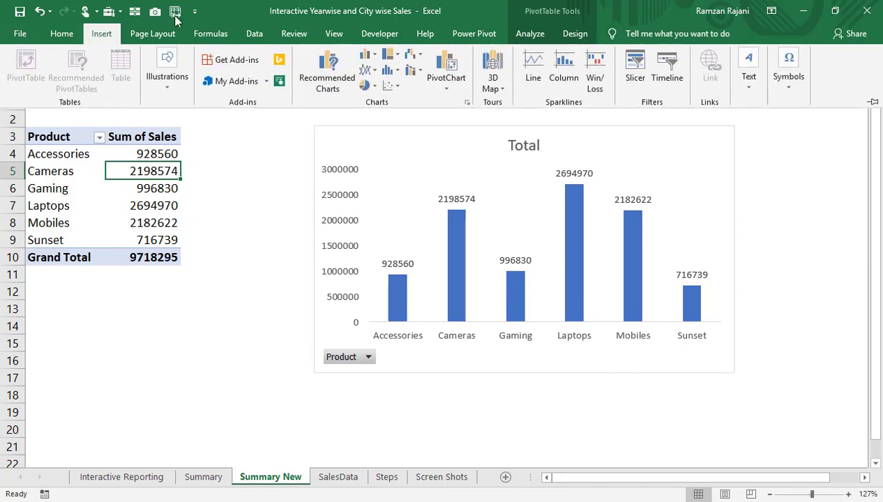
{"action": "left_click", "coordinate": [626, 88]}
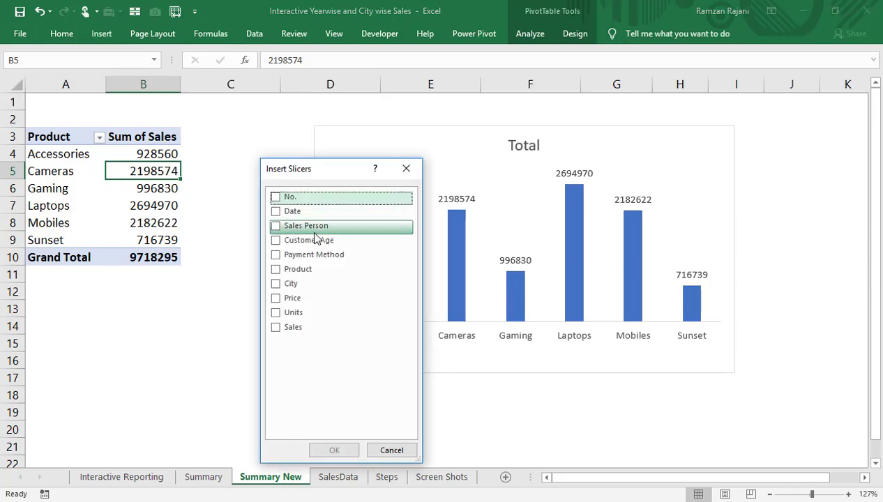
{"action": "left_click", "coordinate": [276, 285]}
{"action": "left_click", "coordinate": [328, 451]}
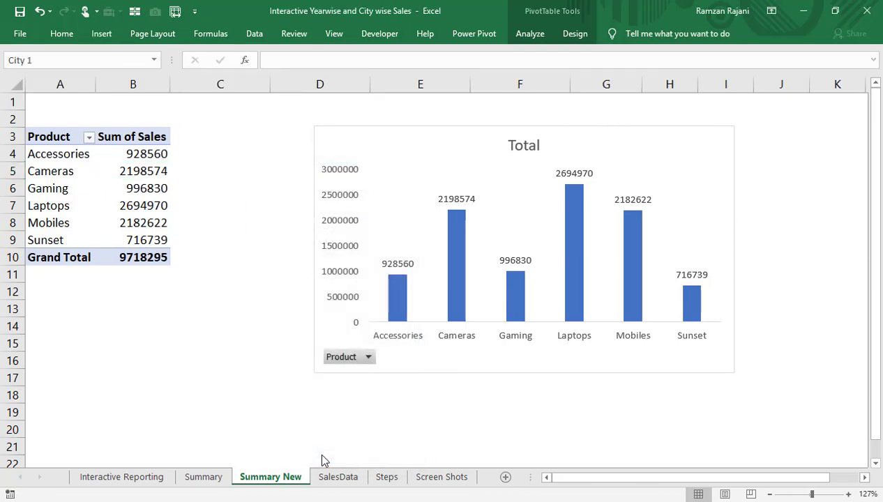
Fit the City slicer between the PivotTable and the chart, shrinking it around its city buttons and aligning the chart against its edge
{"action": "left_click_drag", "start_coordinate": [402, 174], "coordinate": [207, 133]}
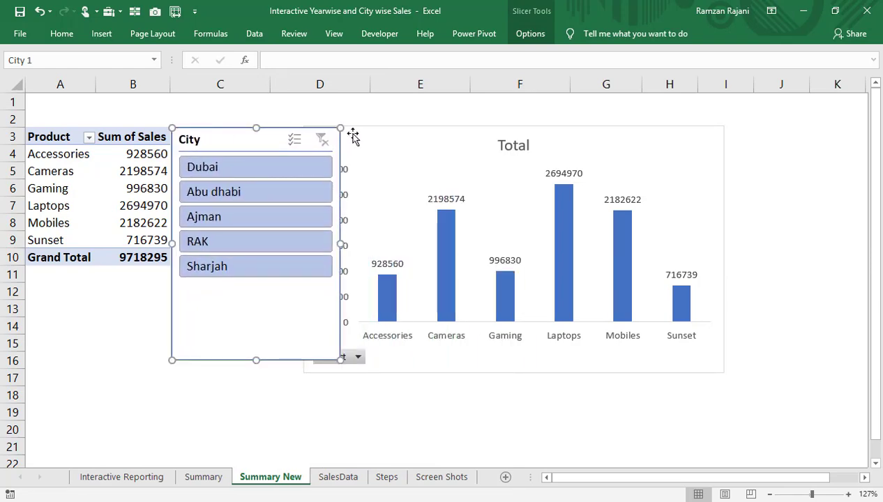
{"action": "left_click_drag", "start_coordinate": [362, 132], "coordinate": [399, 132]}
{"action": "left_click", "coordinate": [256, 319]}
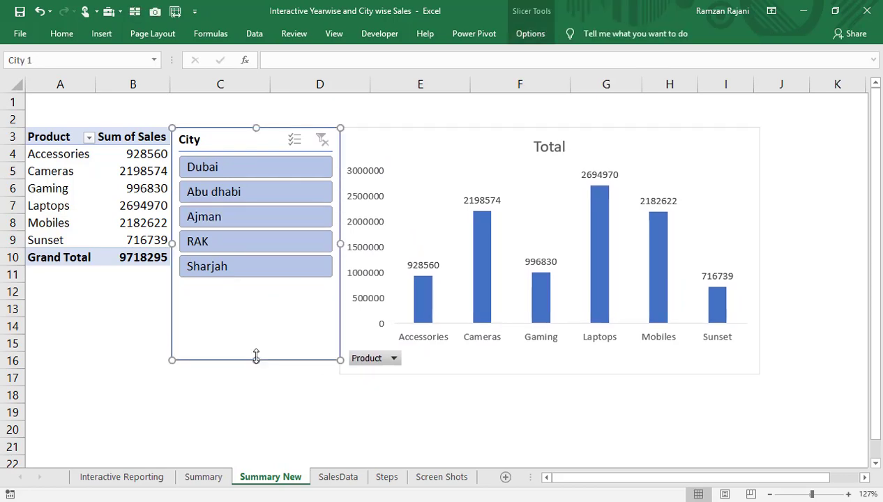
{"action": "left_click_drag", "start_coordinate": [256, 357], "coordinate": [250, 287]}
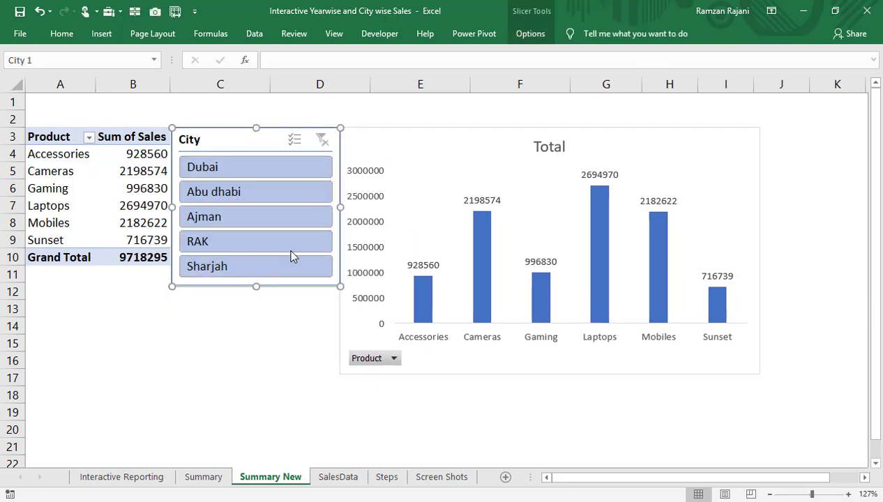
{"action": "left_click_drag", "start_coordinate": [339, 208], "coordinate": [305, 207]}
{"action": "left_click_drag", "start_coordinate": [387, 132], "coordinate": [360, 131]}
{"action": "left_click", "coordinate": [269, 344]}
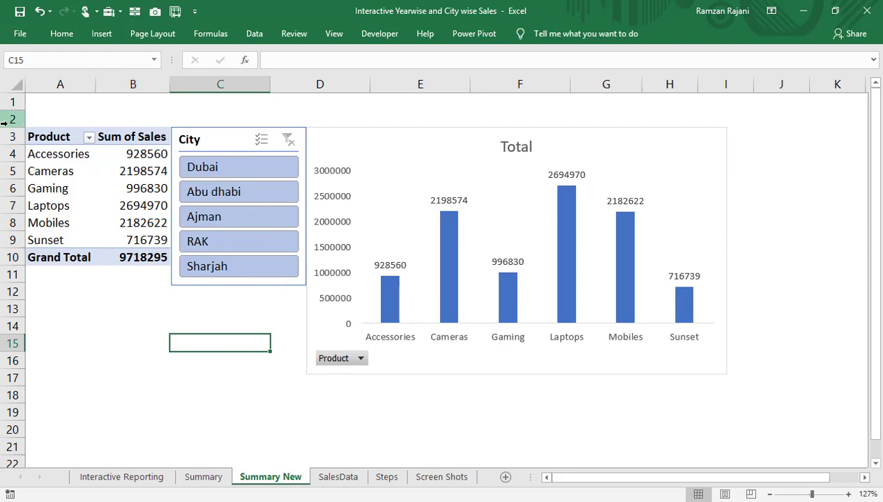
Insert seven blank rows at row 2 above the PivotTable, slicer and chart, and select a cell inside the PivotTable
{"action": "left_click_drag", "start_coordinate": [6, 120], "coordinate": [9, 121]}
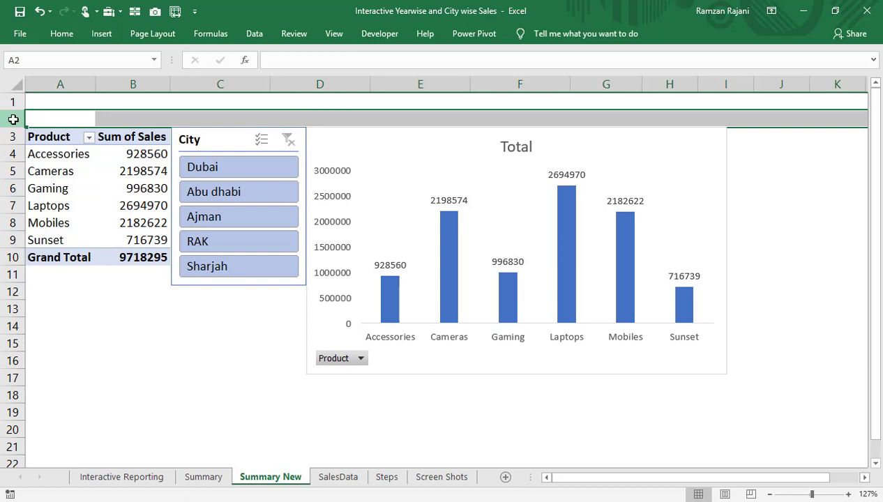
{"action": "key", "text": "ctrl+shift+plus"}
{"action": "right_click", "coordinate": [13, 119]}
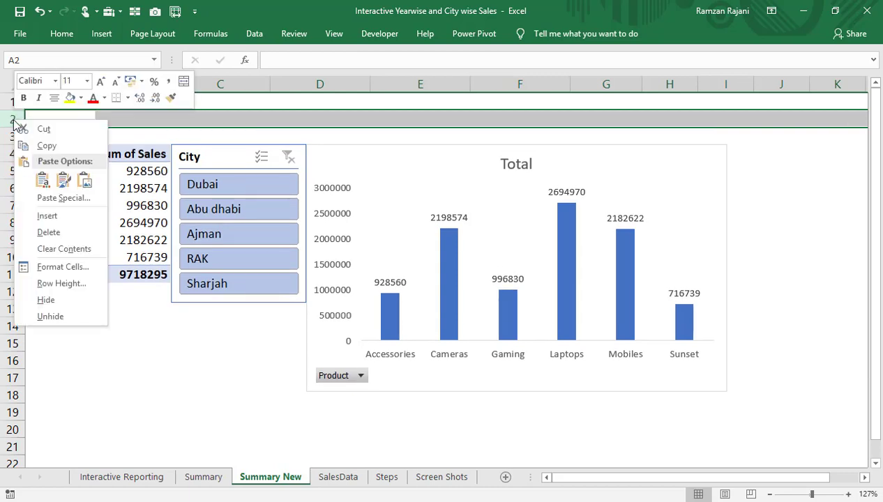
{"action": "left_click", "coordinate": [50, 213]}
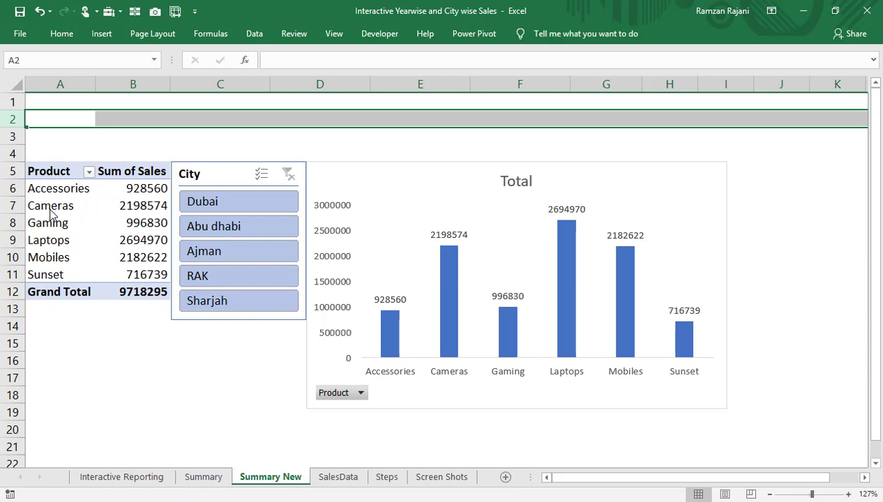
{"action": "key", "text": "F4"}
{"action": "key", "text": "F4"}
{"action": "key", "text": "F4"}
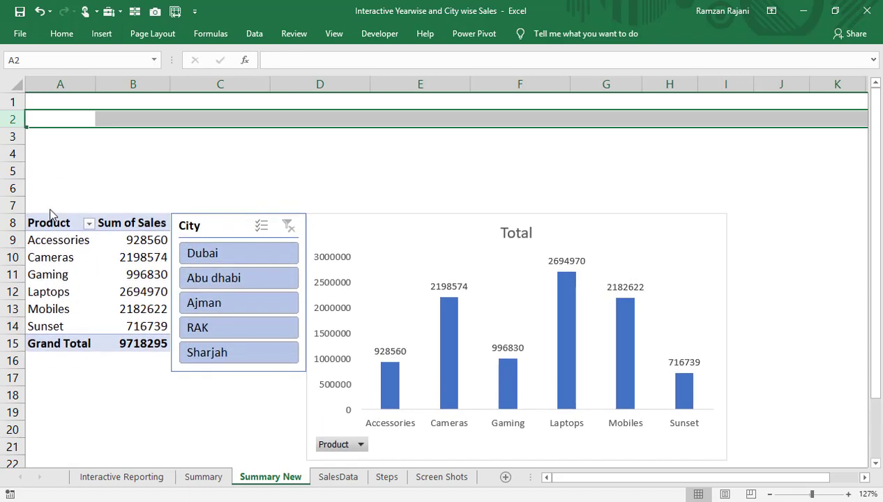
{"action": "key", "text": "F4"}
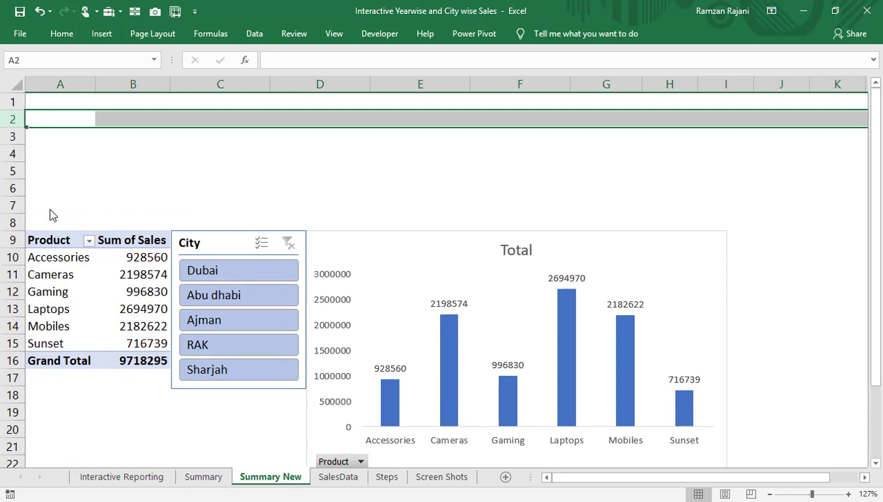
{"action": "key", "text": "F4"}
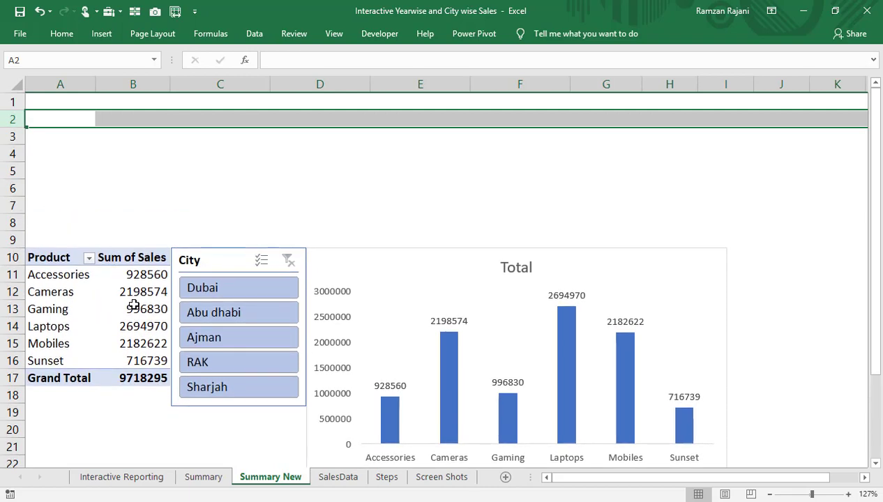
{"action": "left_click", "coordinate": [139, 305]}
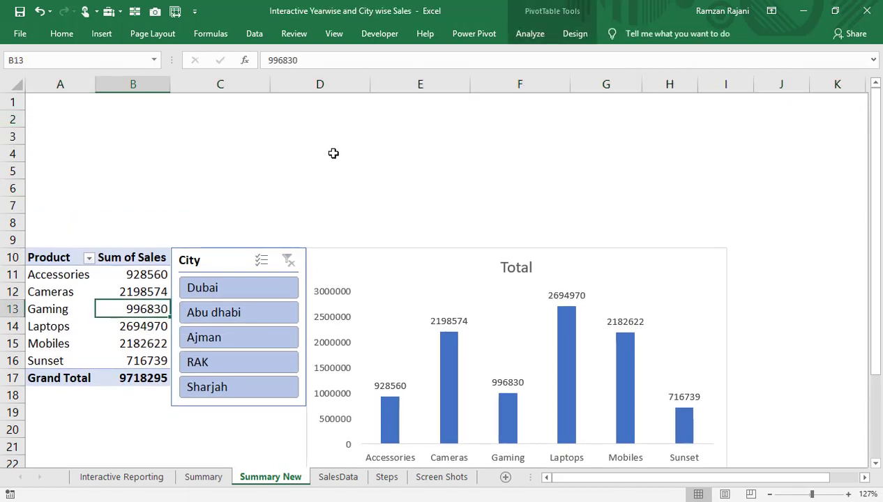
{"action": "left_click", "coordinate": [104, 37]}
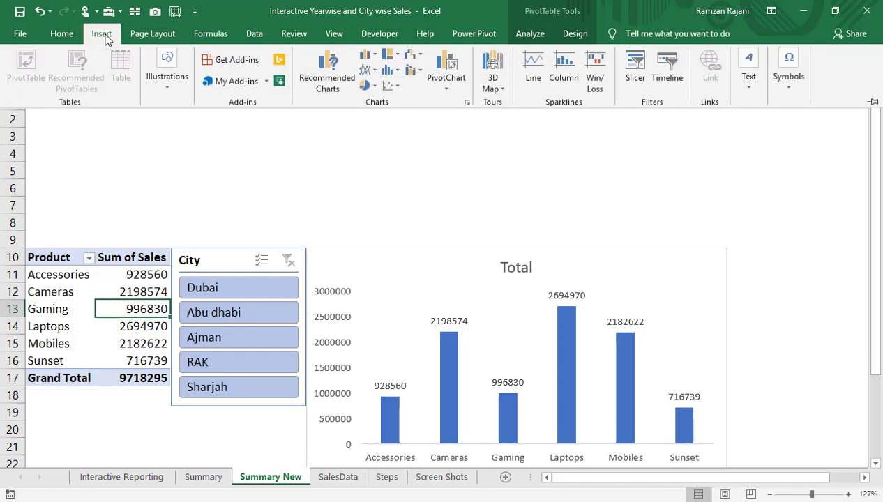
{"action": "left_click", "coordinate": [668, 67]}
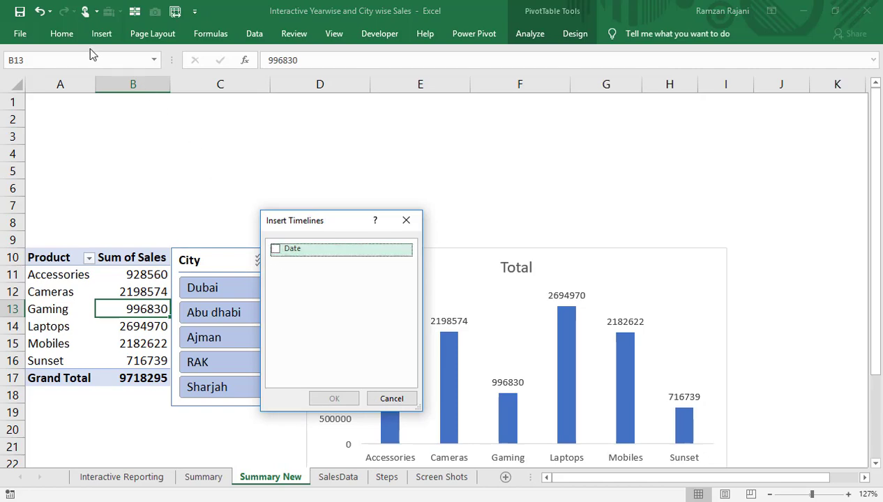
{"action": "key", "text": "Escape"}
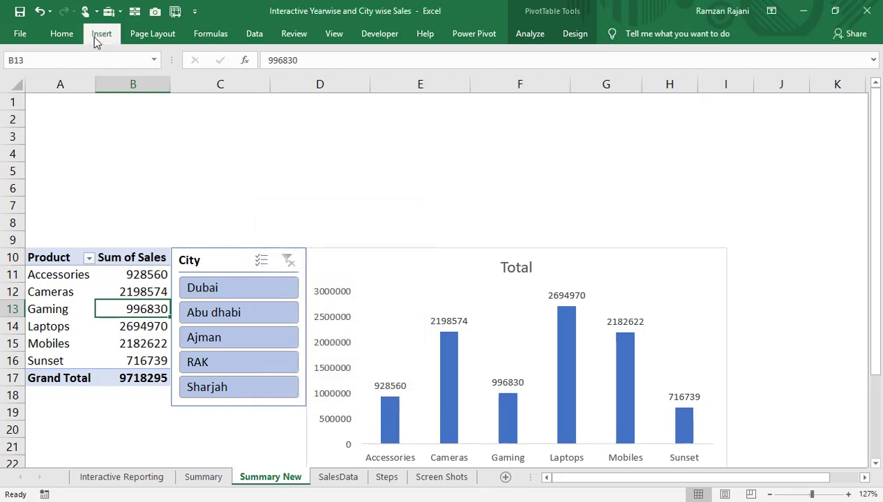
Insert a timeline for the Date field and fit it into the blank rows above the PivotTable, widening it into column E
{"action": "left_click", "coordinate": [95, 41]}
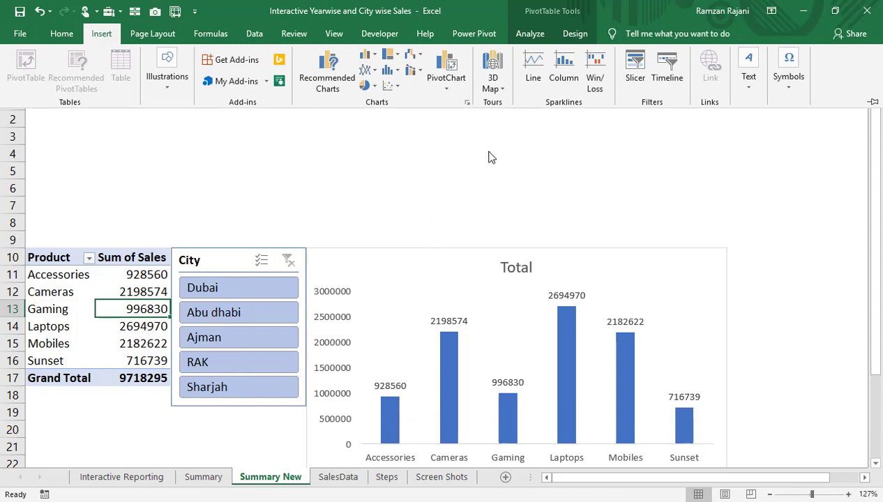
{"action": "left_click", "coordinate": [667, 64]}
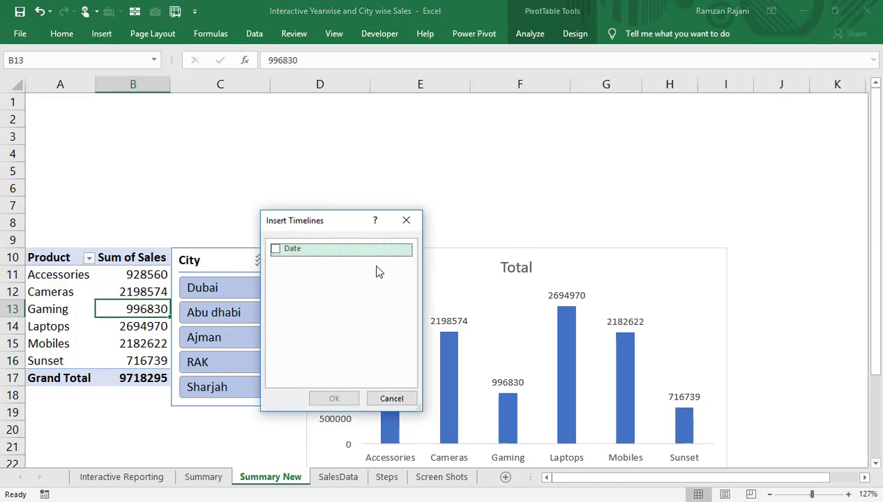
{"action": "left_click", "coordinate": [276, 249]}
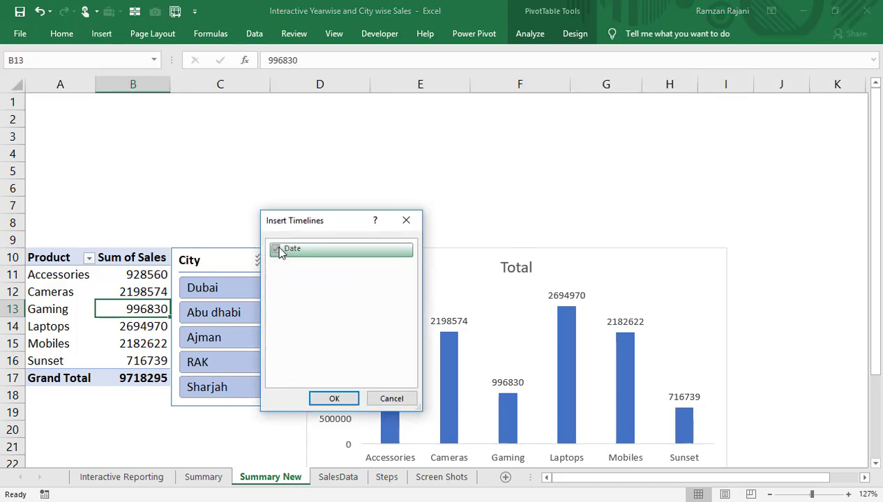
{"action": "left_click", "coordinate": [332, 399]}
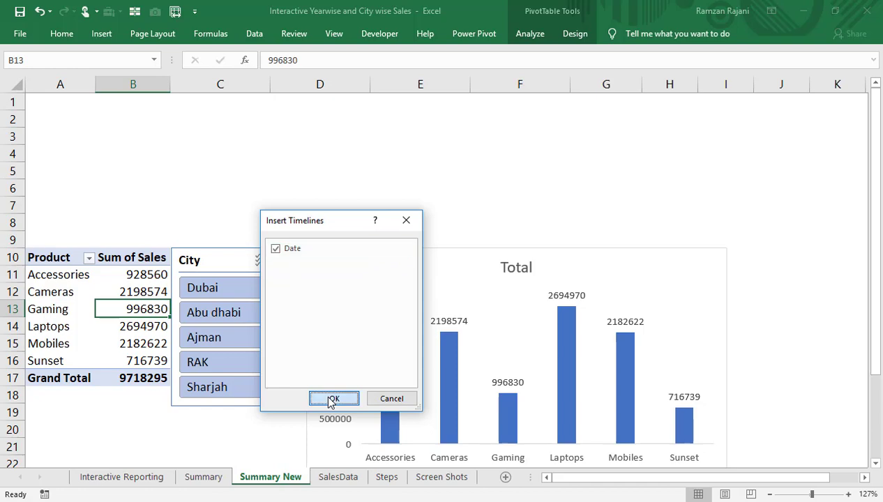
{"action": "left_click_drag", "start_coordinate": [353, 239], "coordinate": [74, 130]}
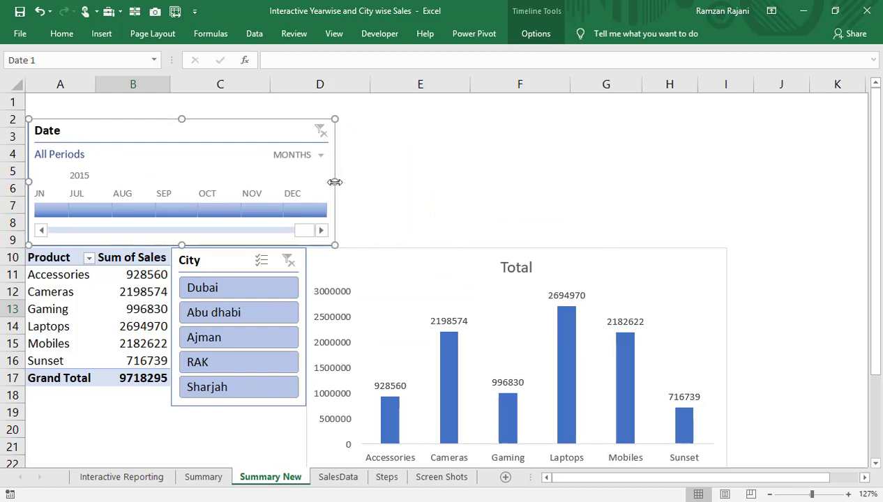
{"action": "left_click_drag", "start_coordinate": [335, 181], "coordinate": [385, 181]}
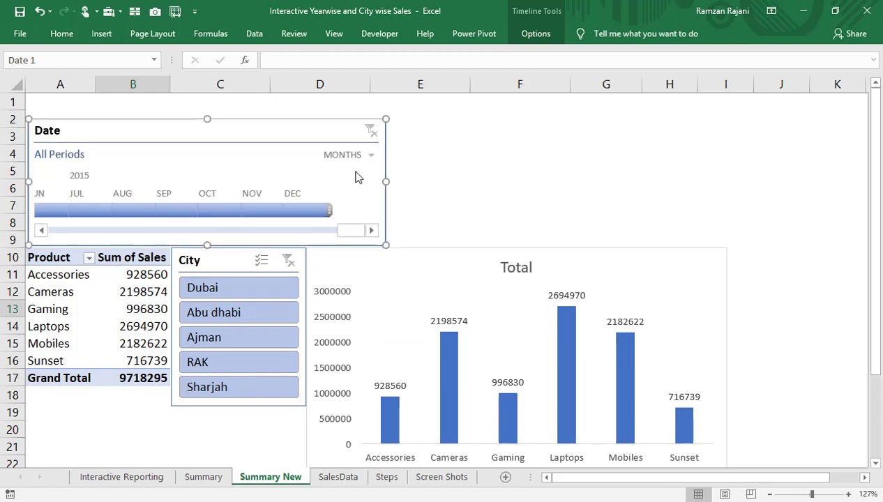
Switch the Date timeline's time level from months to years
{"action": "left_click", "coordinate": [361, 159]}
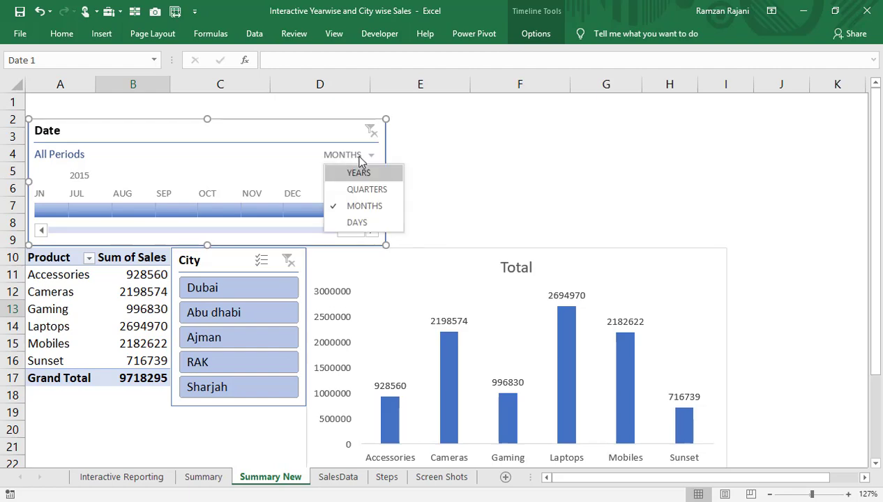
{"action": "left_click", "coordinate": [359, 173]}
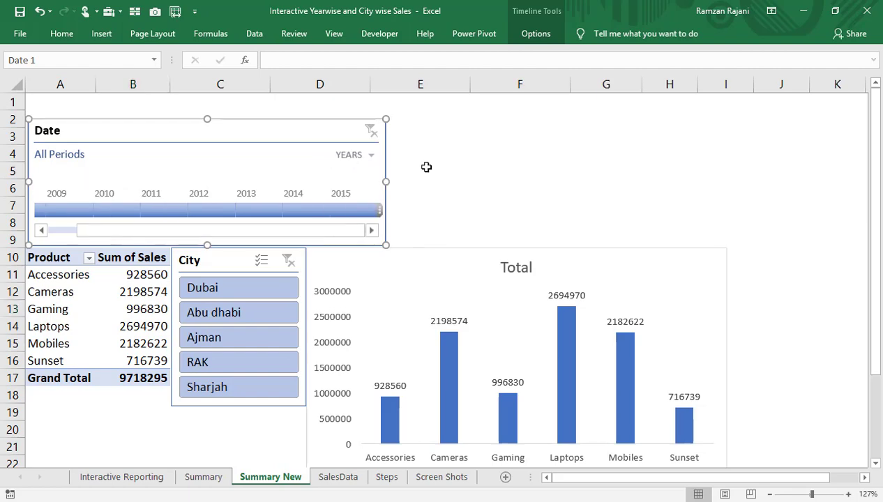
{"action": "left_click", "coordinate": [453, 169]}
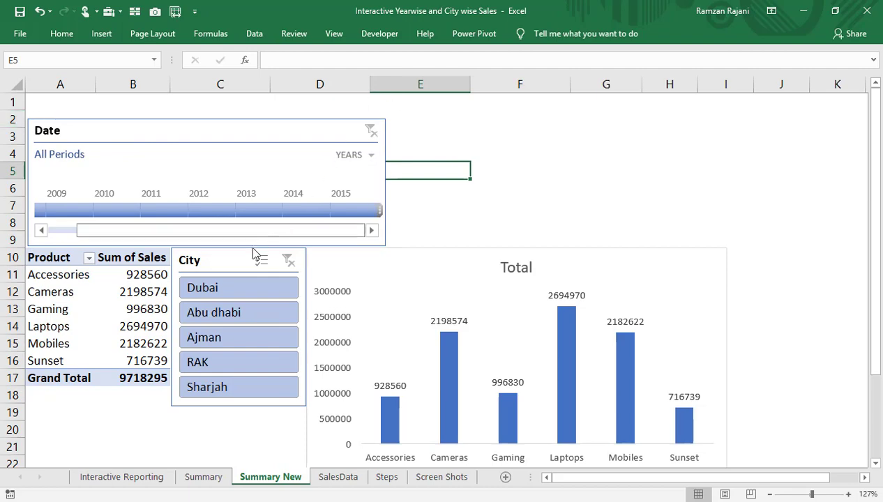
Place the City slicer against the timeline's outer edge in column E and arrange its buttons in 3 columns
{"action": "left_click_drag", "start_coordinate": [233, 258], "coordinate": [445, 131]}
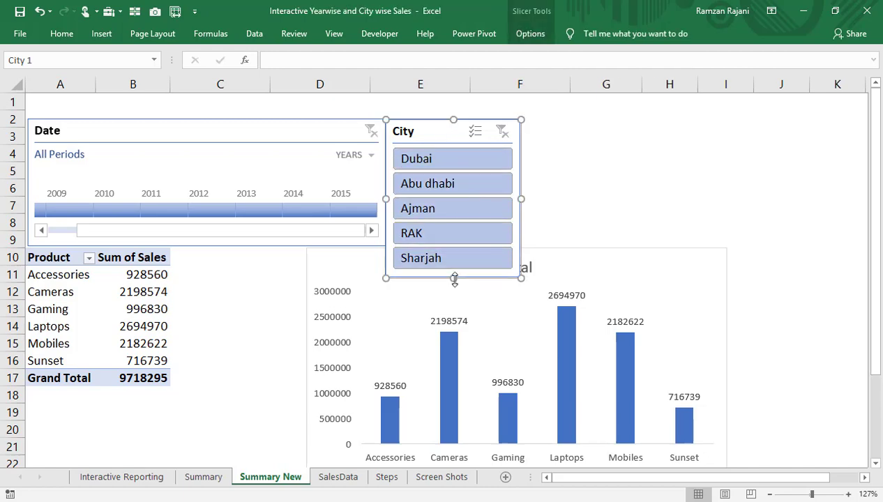
{"action": "left_click", "coordinate": [538, 35]}
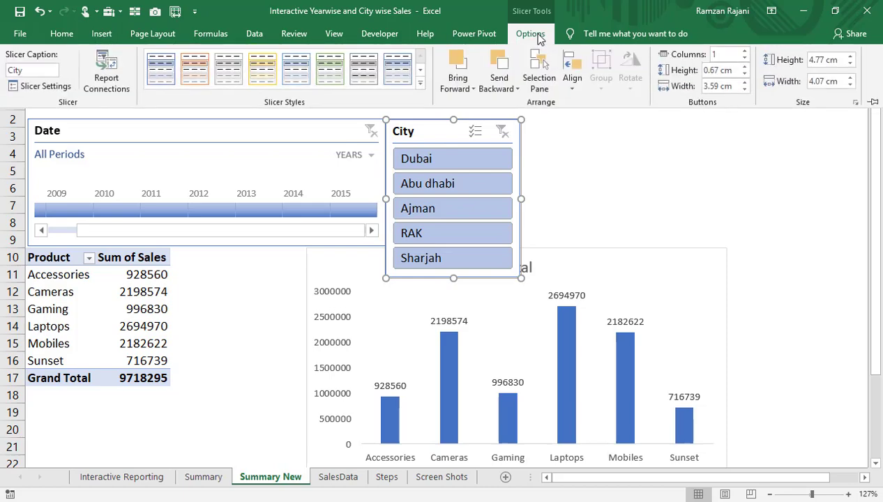
{"action": "left_click", "coordinate": [745, 52]}
{"action": "left_click", "coordinate": [746, 53]}
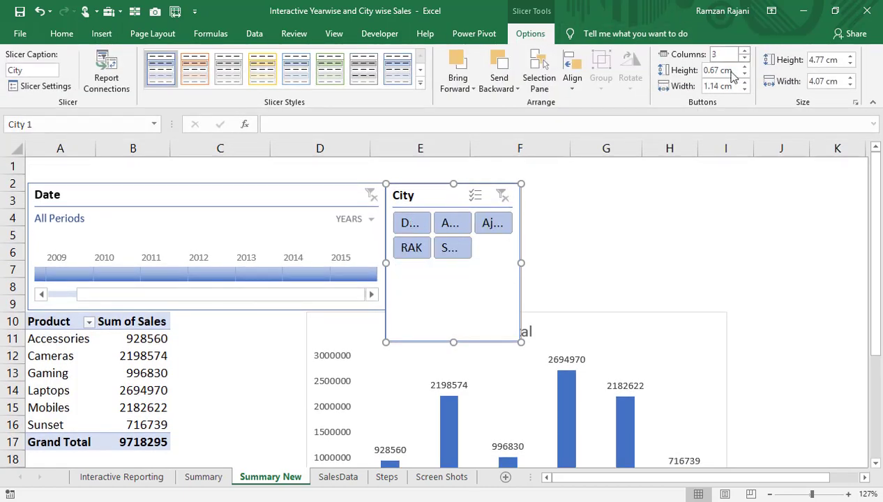
Resize the City slicer to about 7.42 cm wide and 3.81 cm high, matching the timeline's height
{"action": "left_click_drag", "start_coordinate": [524, 342], "coordinate": [630, 285]}
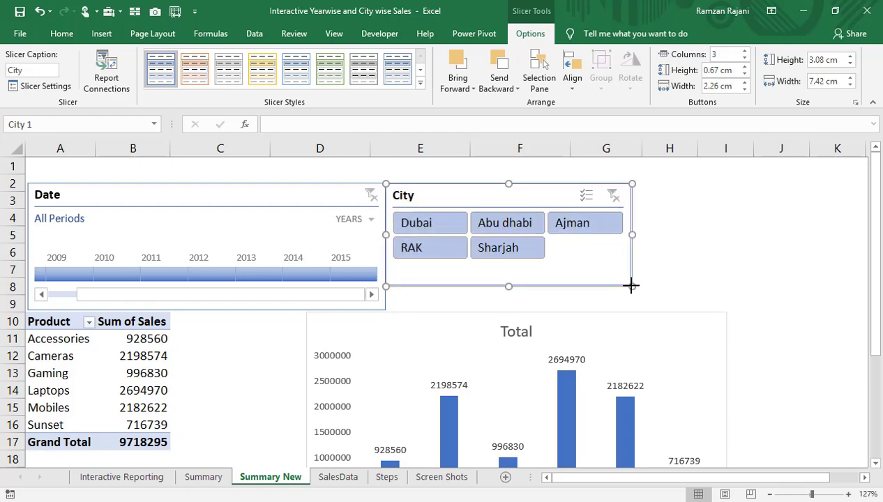
{"action": "left_click", "coordinate": [726, 251]}
{"action": "left_click", "coordinate": [526, 202]}
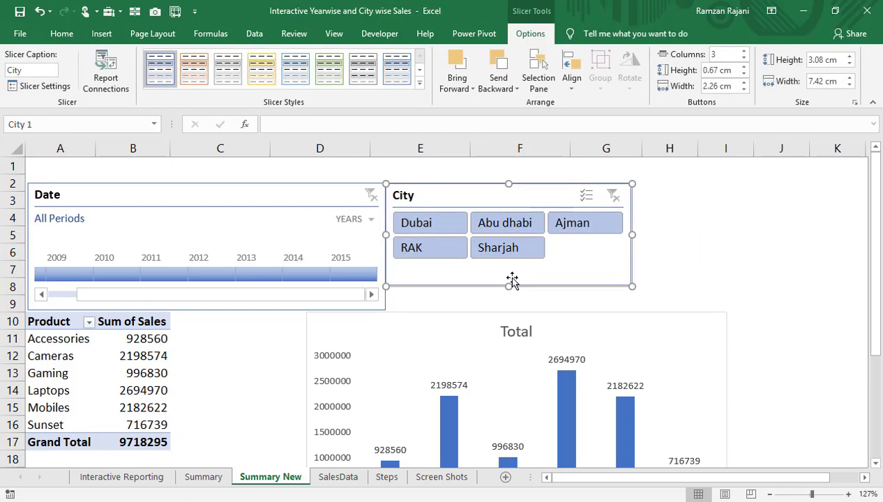
{"action": "left_click_drag", "start_coordinate": [508, 286], "coordinate": [508, 309]}
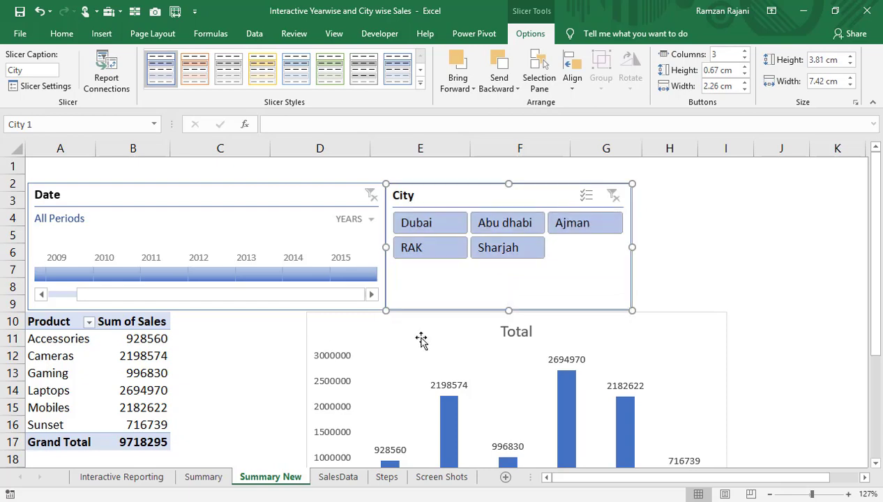
Move the Total sales chart directly beside the PivotTable, just below the timeline and City slicer
{"action": "left_click", "coordinate": [420, 339]}
{"action": "left_click_drag", "start_coordinate": [420, 339], "coordinate": [290, 337]}
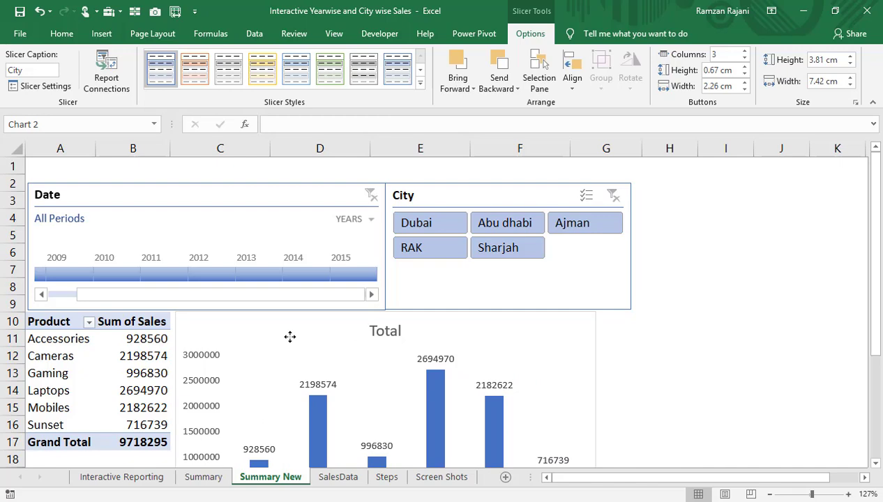
{"action": "left_click_drag", "start_coordinate": [291, 337], "coordinate": [290, 337]}
{"action": "left_click", "coordinate": [625, 270]}
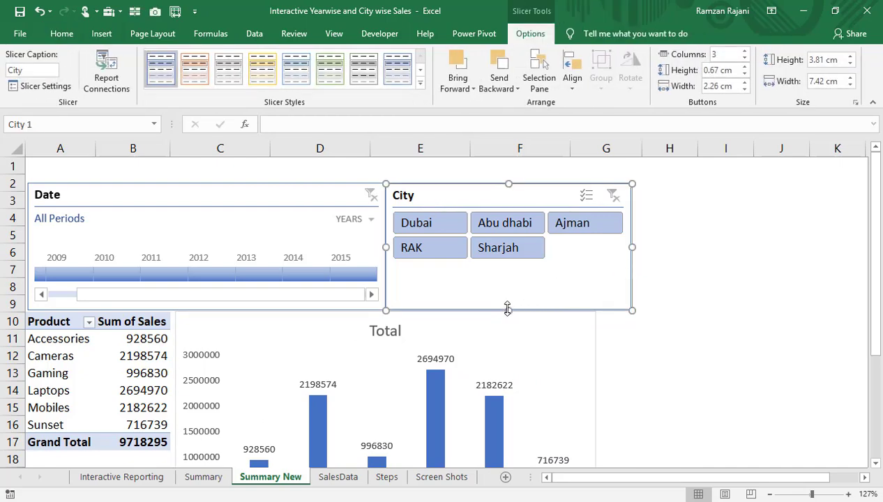
{"action": "left_click", "coordinate": [702, 212]}
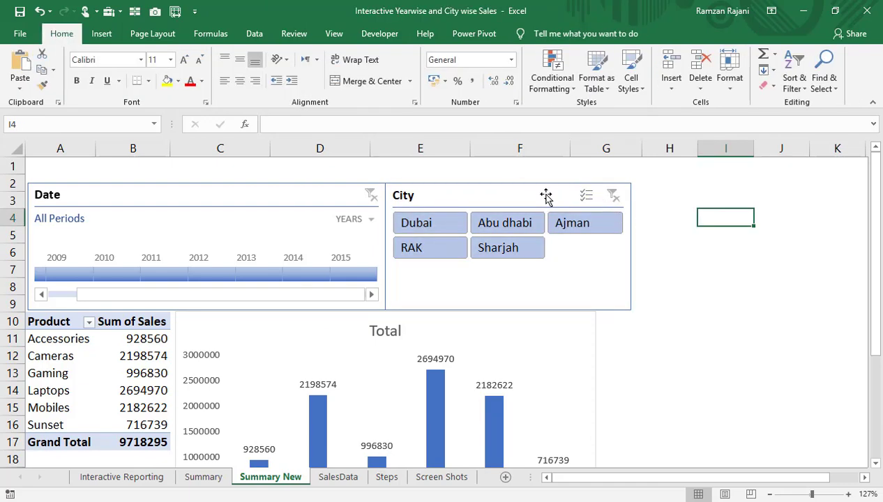
Widen the chart to line up with the City slicer's outer edge and narrow column G to end there too
{"action": "left_click", "coordinate": [573, 330]}
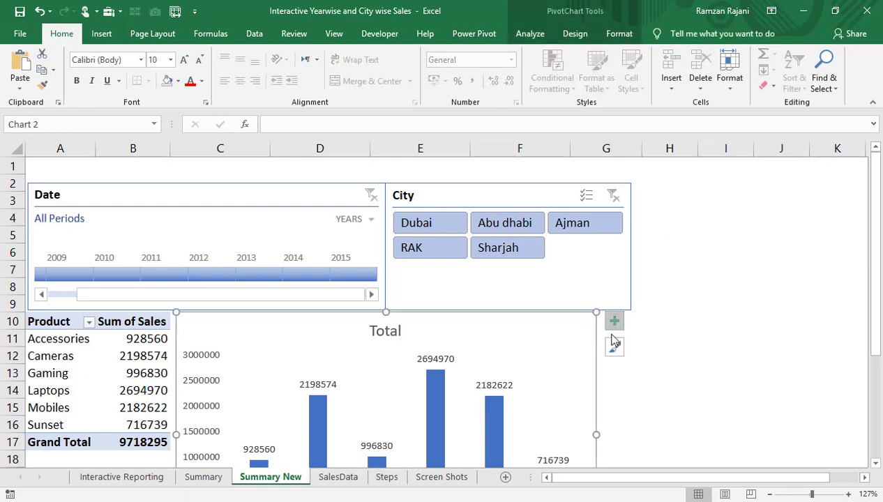
{"action": "left_click_drag", "start_coordinate": [598, 435], "coordinate": [630, 435]}
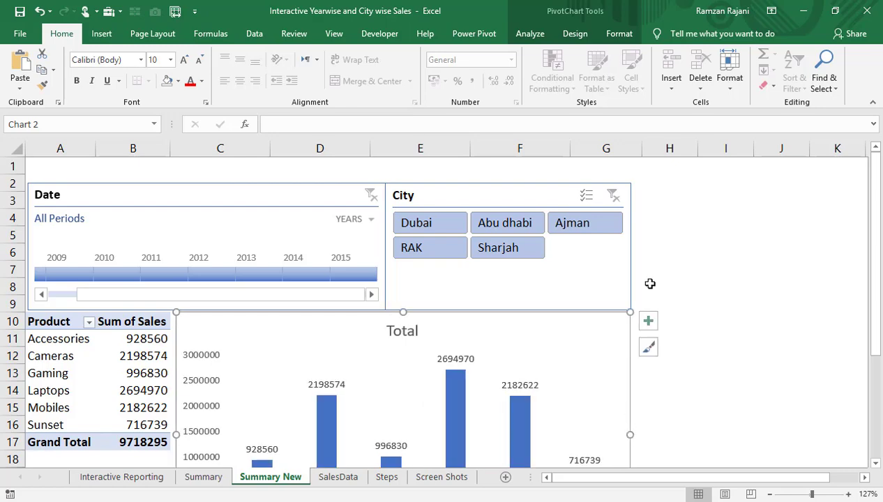
{"action": "left_click_drag", "start_coordinate": [641, 144], "coordinate": [631, 149]}
{"action": "left_click", "coordinate": [674, 180]}
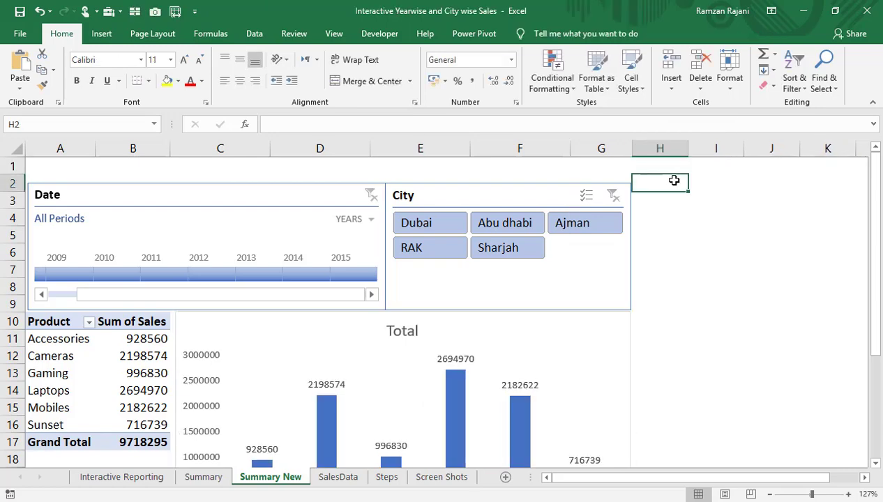
Merge and center cells A1:G1 above the dashboard and fill the merged cell with green
{"action": "scroll", "coordinate": [674, 180], "scroll_direction": "down", "scroll_amount": 3, "text": "ctrl"}
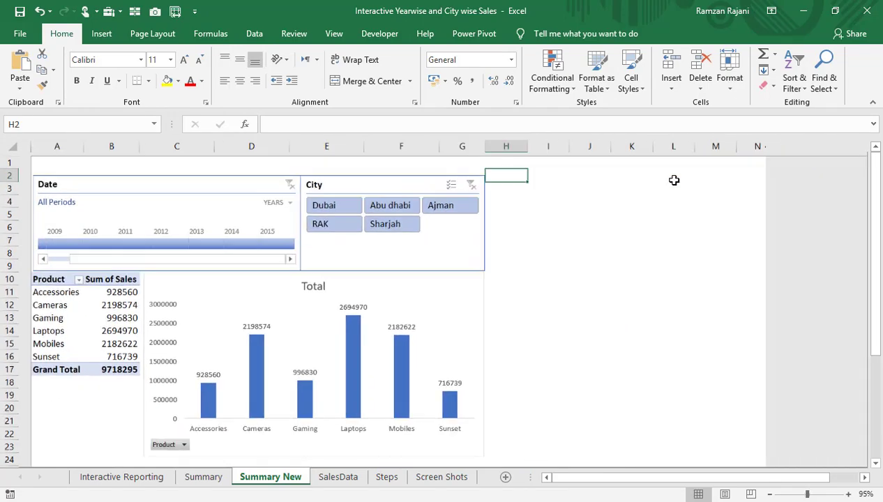
{"action": "key", "text": "Up"}
{"action": "key", "text": "Left"}
{"action": "key", "text": "Home"}
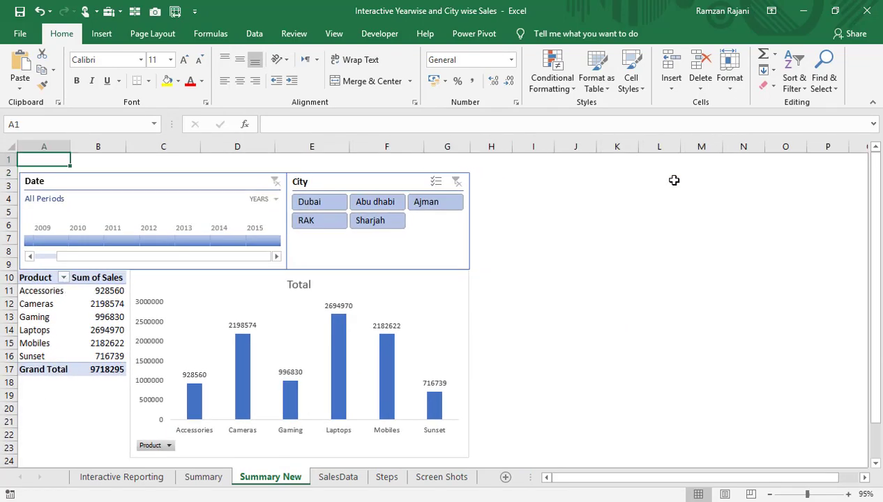
{"action": "key", "text": "shift+Right"}
{"action": "key", "text": "shift+Right"}
{"action": "key", "text": "shift+Right"}
{"action": "key", "text": "shift+Right"}
{"action": "key", "text": "shift+Right"}
{"action": "key", "text": "shift+Right"}
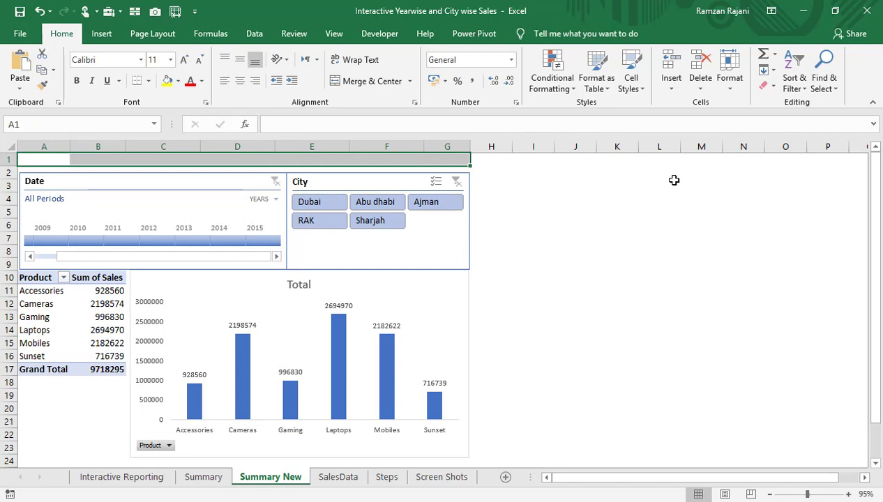
{"action": "left_click", "coordinate": [381, 83]}
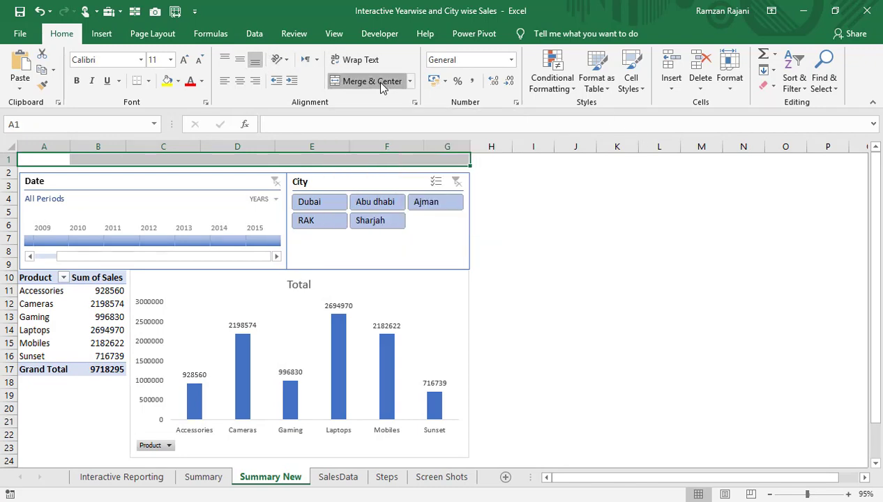
{"action": "left_click", "coordinate": [179, 81]}
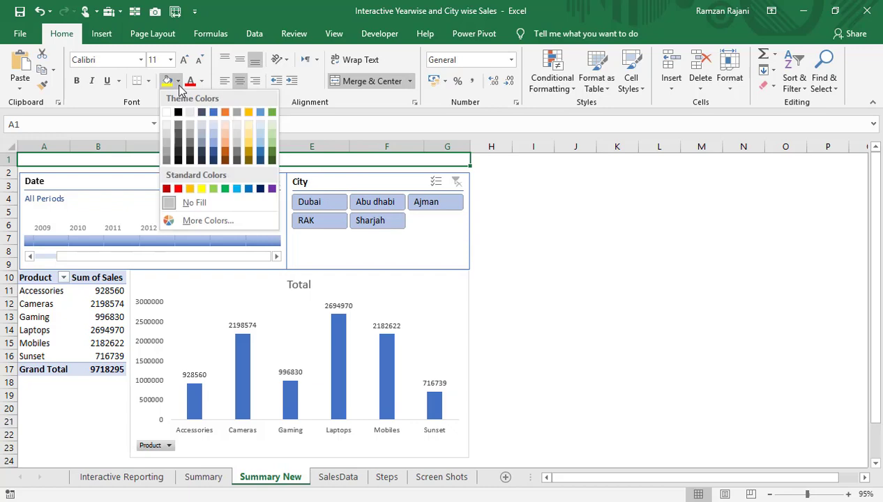
{"action": "left_click", "coordinate": [225, 192]}
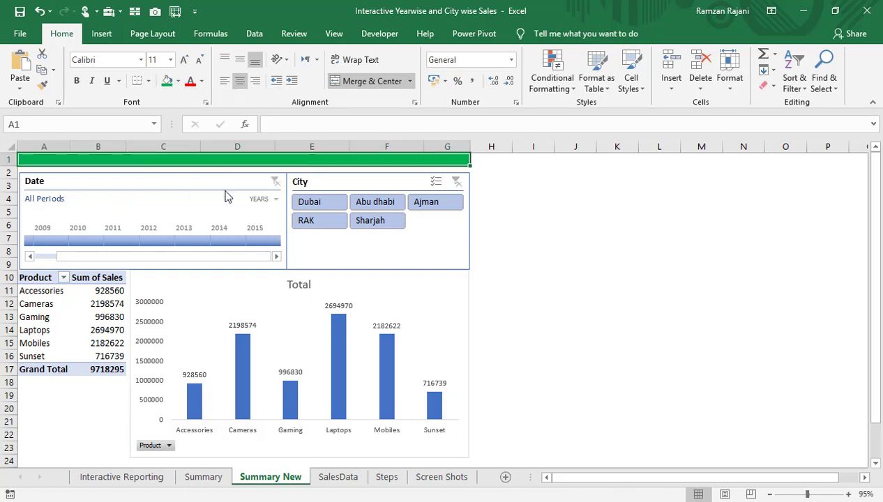
Set the merged heading cell's font size to 14 and enter the title "Sales Dashboard : Etech Global Solution"
{"action": "left_click", "coordinate": [184, 60]}
{"action": "left_click", "coordinate": [184, 60]}
{"action": "type", "text": "Sales"}
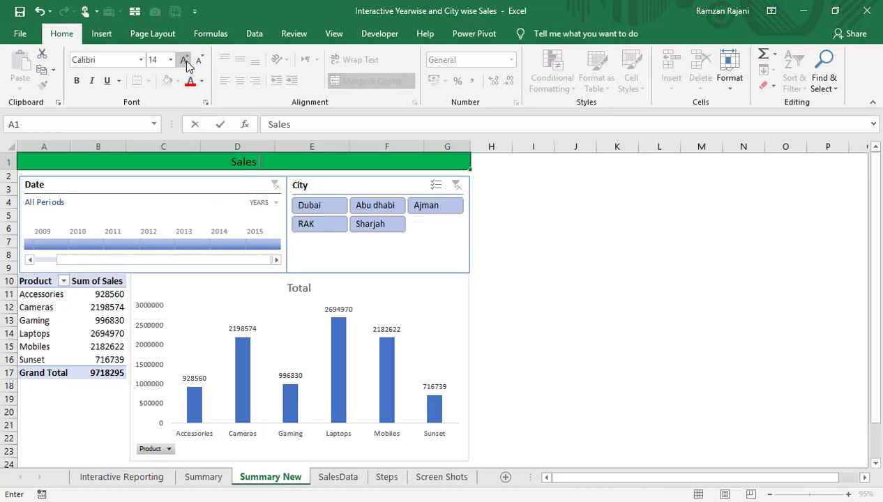
{"action": "type", "text": " Dashboard"}
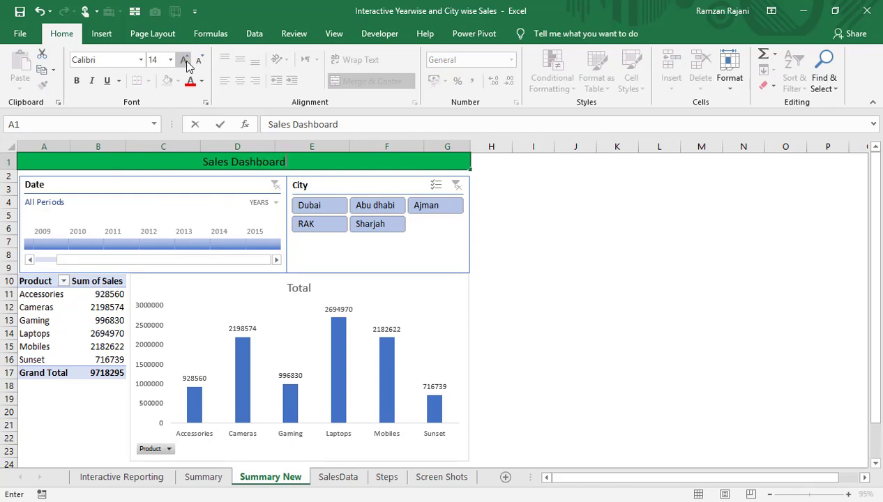
{"action": "type", "text": " : Etech Go"}
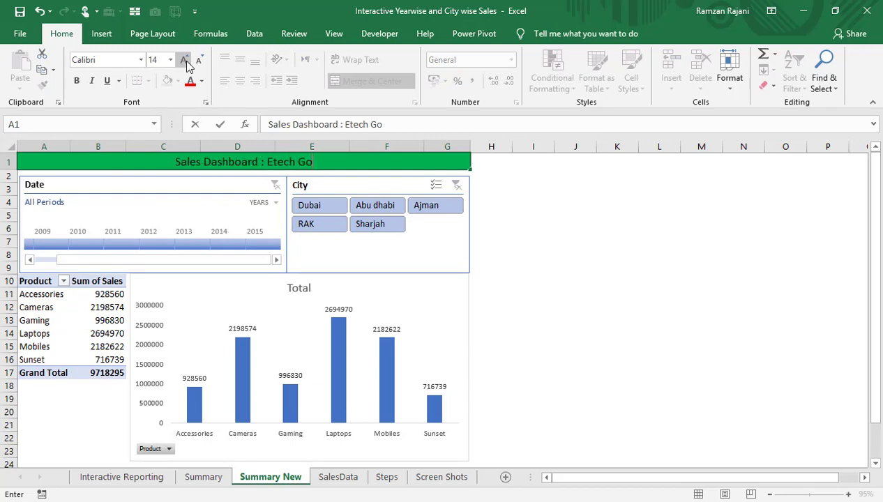
{"action": "key", "text": "BackSpace"}
{"action": "type", "text": "libal"}
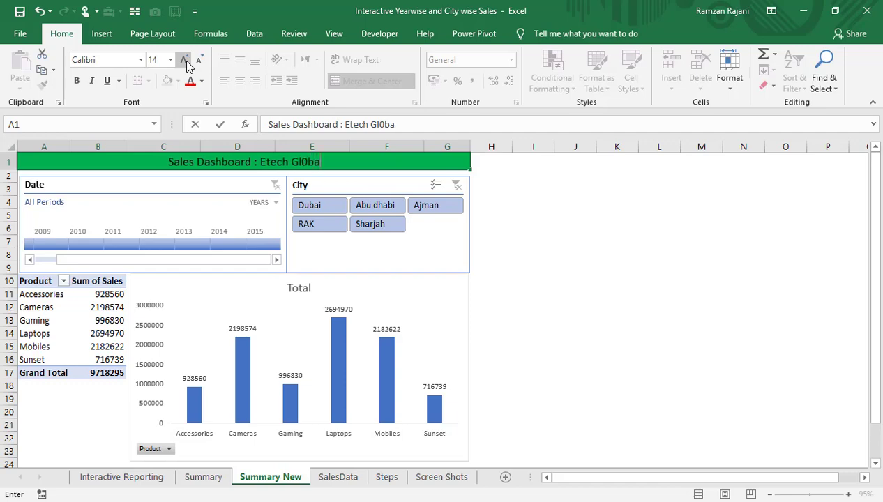
{"action": "key", "text": "BackSpace"}
{"action": "key", "text": "BackSpace"}
{"action": "key", "text": "BackSpace"}
{"action": "key", "text": "BackSpace"}
{"action": "type", "text": "obal Solution"}
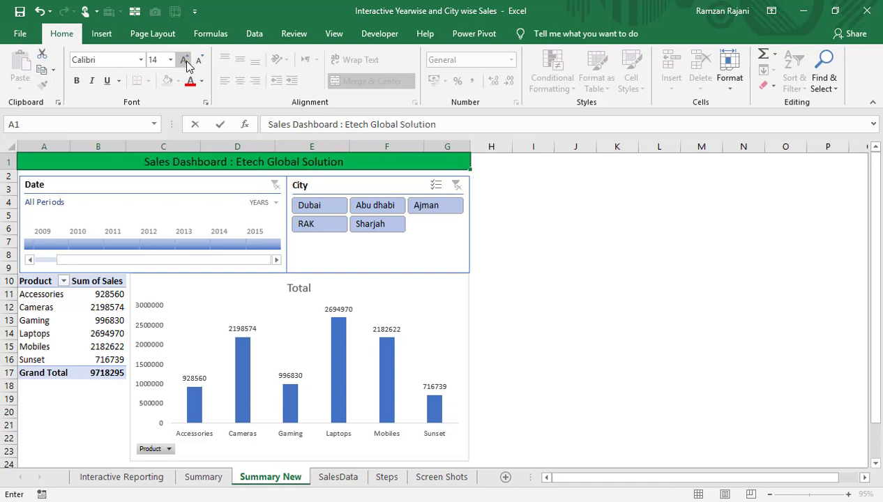
{"action": "key", "text": "Return"}
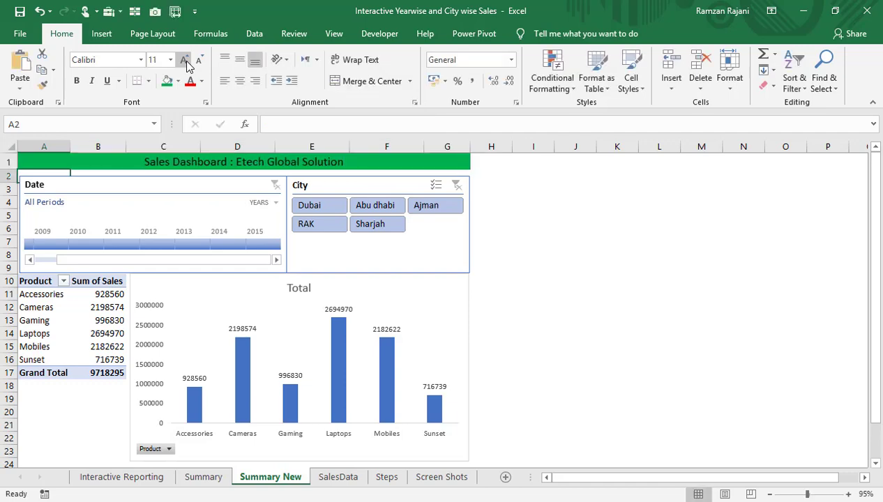
Format the dashboard title in A1 as white, bold text at font size 18
{"action": "key", "text": "Up"}
{"action": "left_click", "coordinate": [202, 81]}
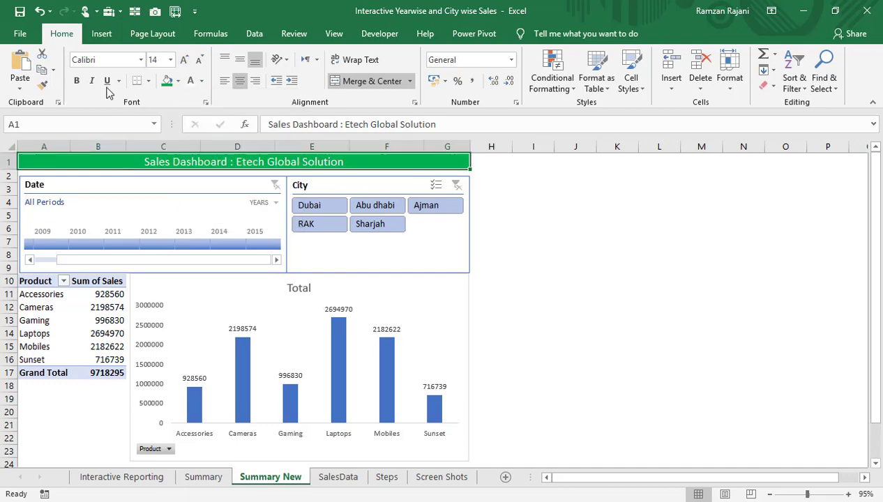
{"action": "left_click", "coordinate": [76, 81]}
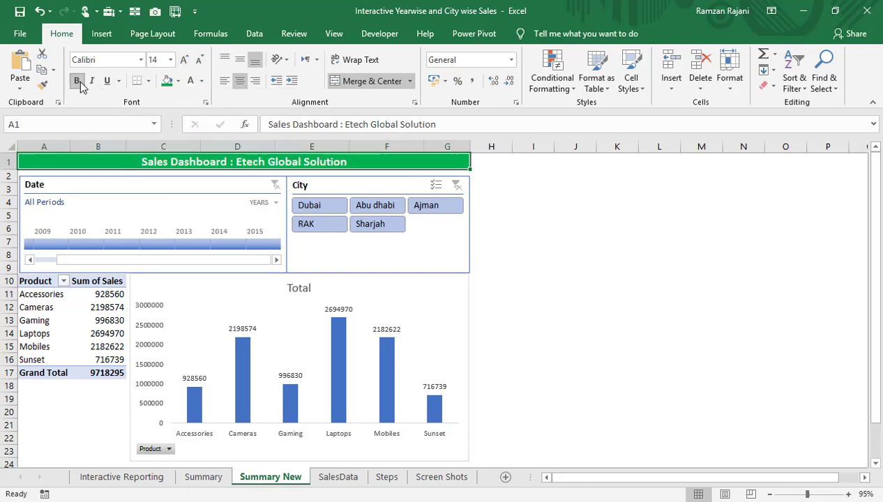
{"action": "left_click", "coordinate": [184, 59]}
{"action": "left_click", "coordinate": [184, 59]}
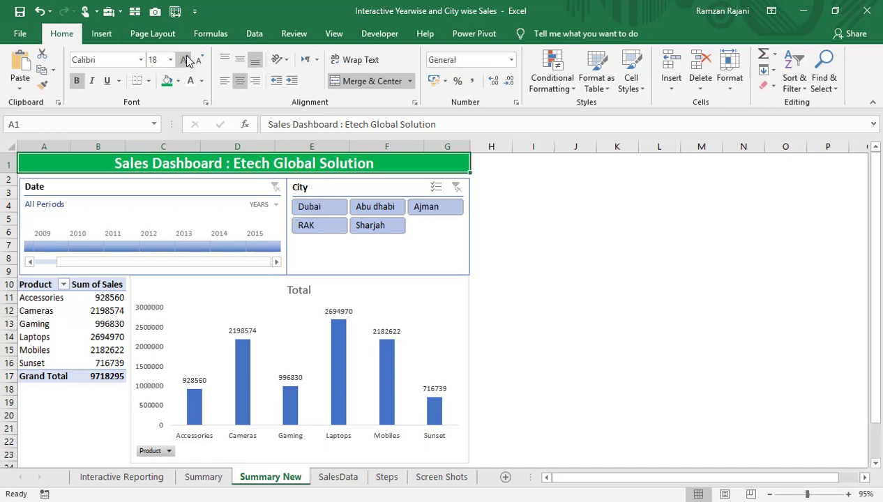
{"action": "left_click", "coordinate": [581, 219]}
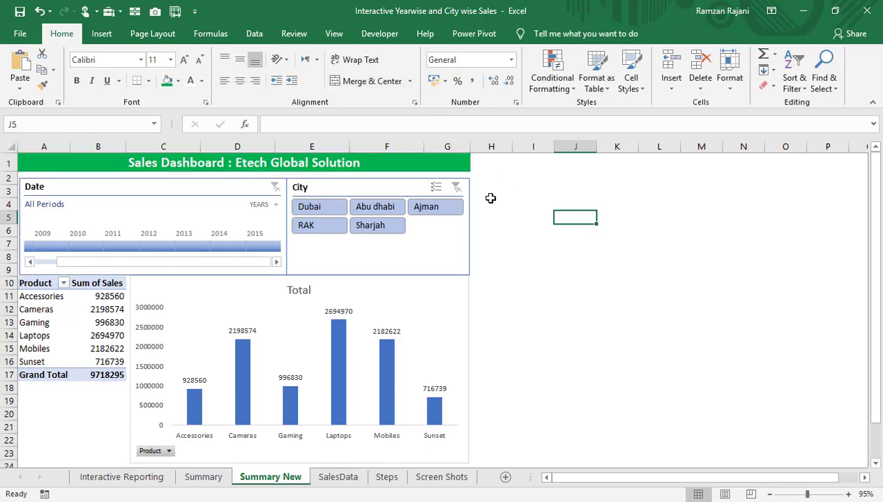
Collapse the ribbon, enlarge the dashboard view to 121% and return the selection to column A
{"action": "double_click", "coordinate": [62, 34]}
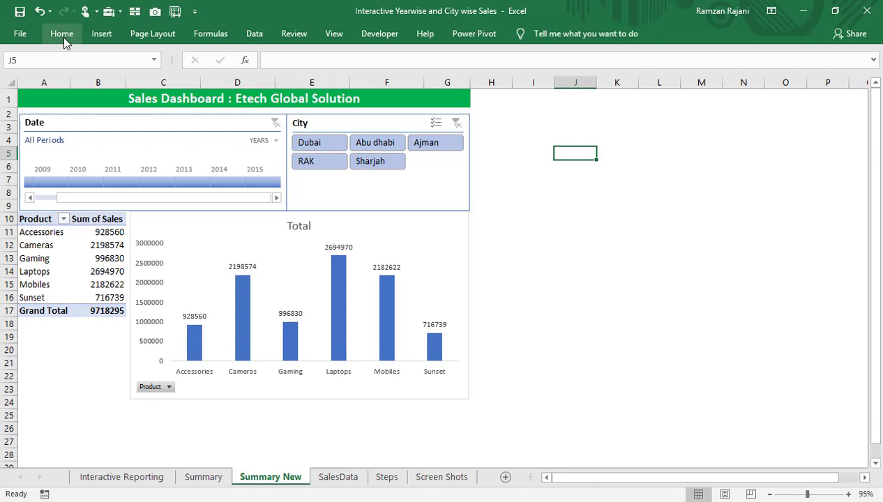
{"action": "scroll", "coordinate": [63, 37], "scroll_direction": "up", "scroll_amount": 2, "text": "ctrl"}
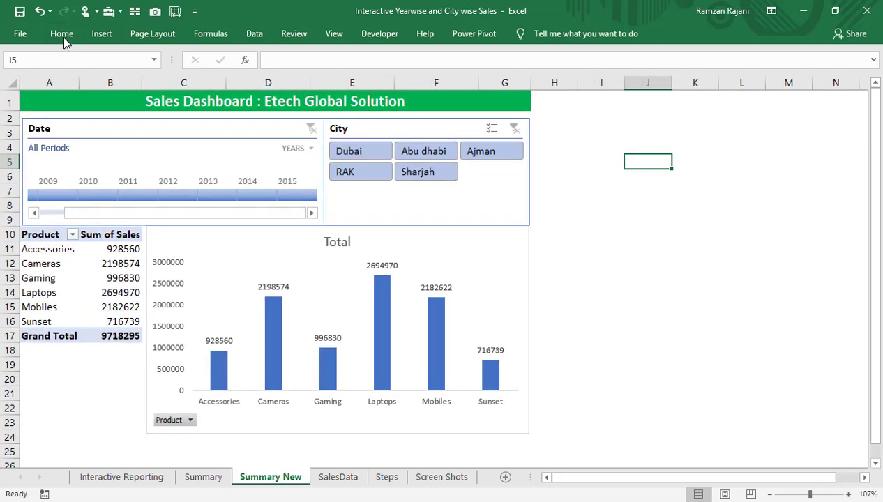
{"action": "scroll", "coordinate": [62, 37], "scroll_direction": "up", "scroll_amount": 2, "text": "ctrl"}
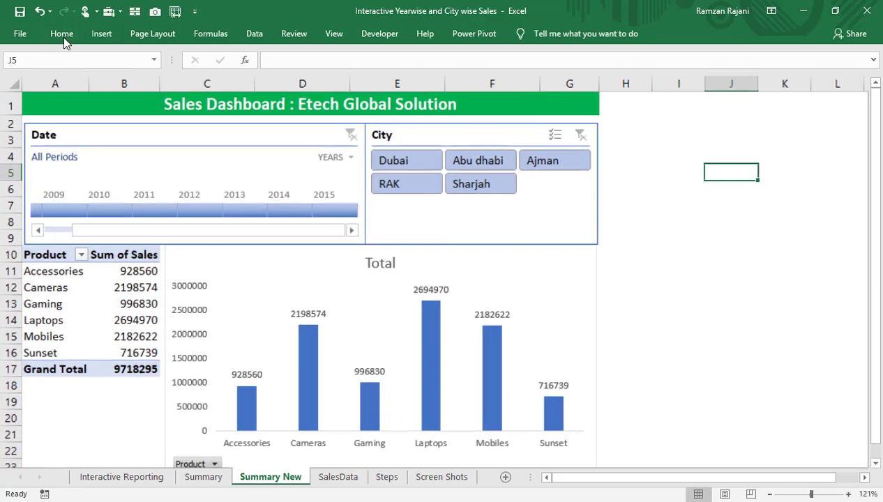
{"action": "key", "text": "Home"}
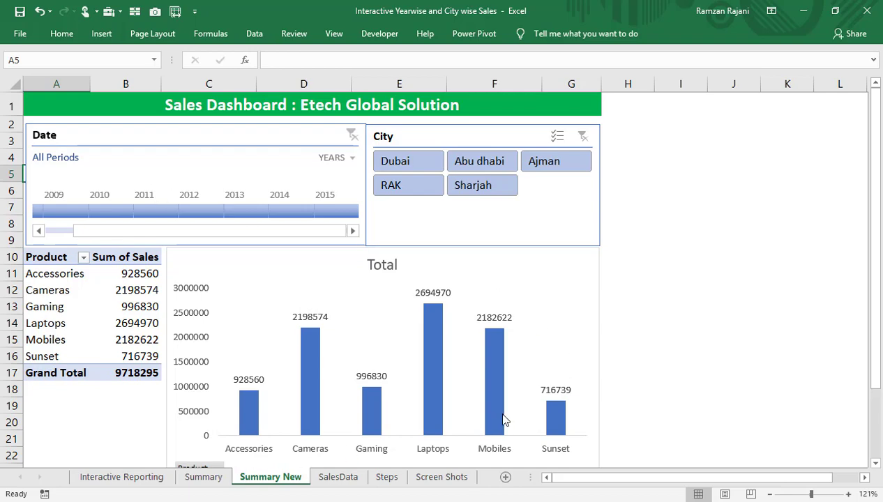
Filter the dashboard by Dubai, RAK, Ajman, Sharjah and Abu dhabi in turn, then by Dubai with the timeline set to 2013
{"action": "left_click", "coordinate": [424, 163]}
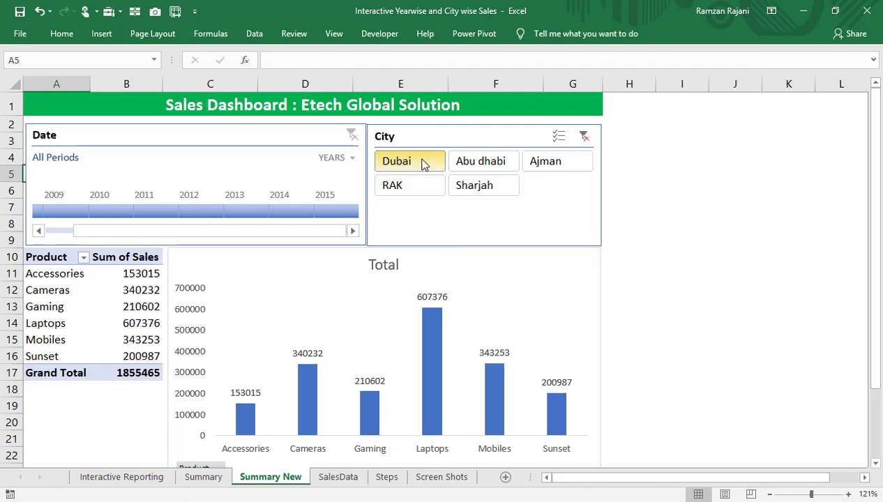
{"action": "left_click", "coordinate": [430, 194]}
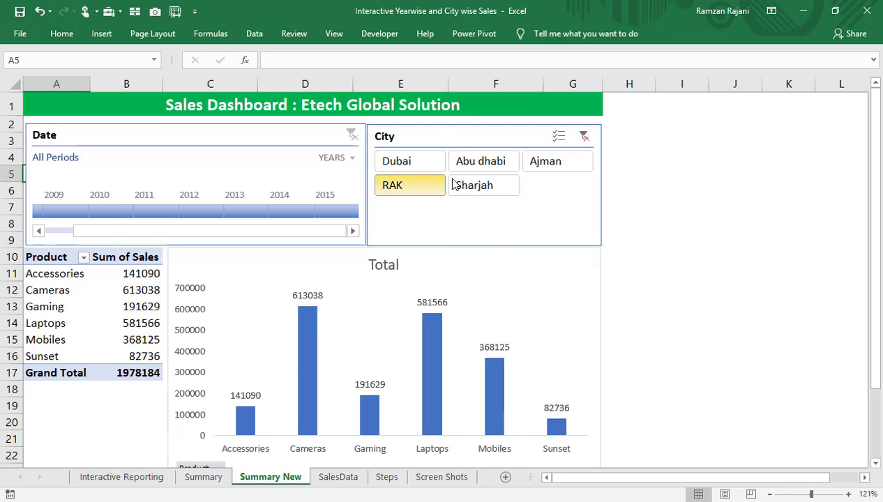
{"action": "left_click", "coordinate": [566, 161]}
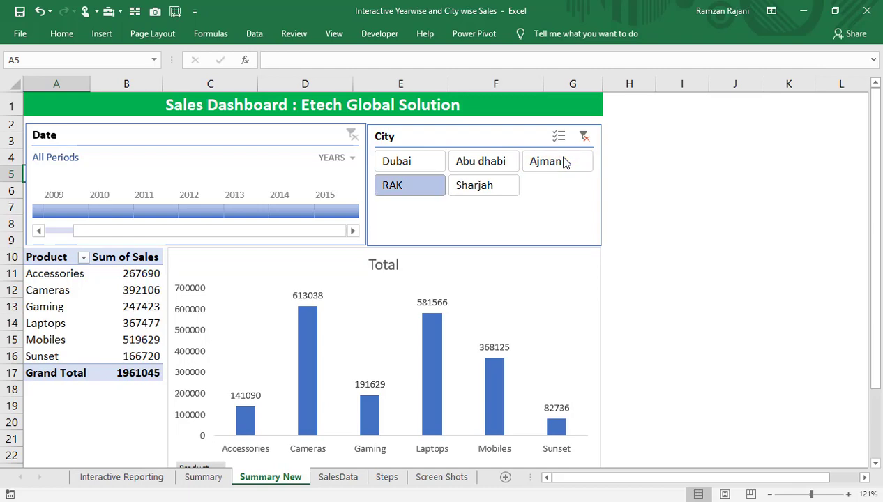
{"action": "left_click", "coordinate": [496, 186]}
{"action": "left_click", "coordinate": [487, 167]}
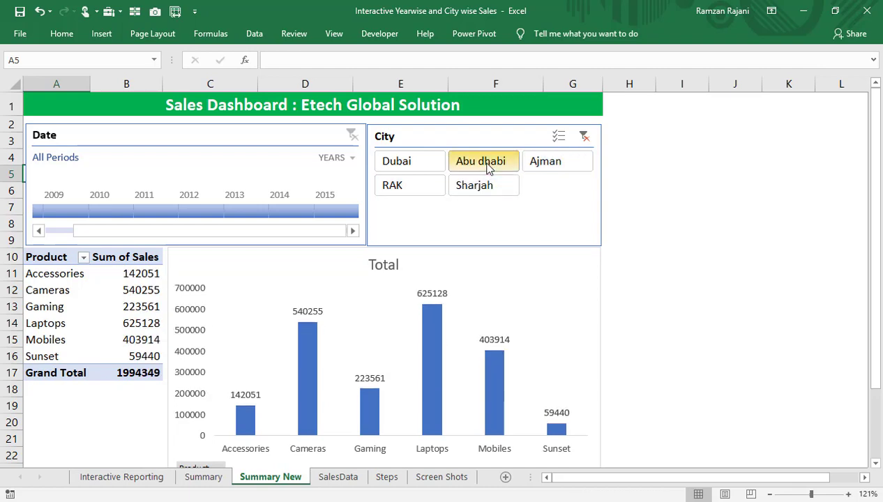
{"action": "left_click", "coordinate": [413, 170]}
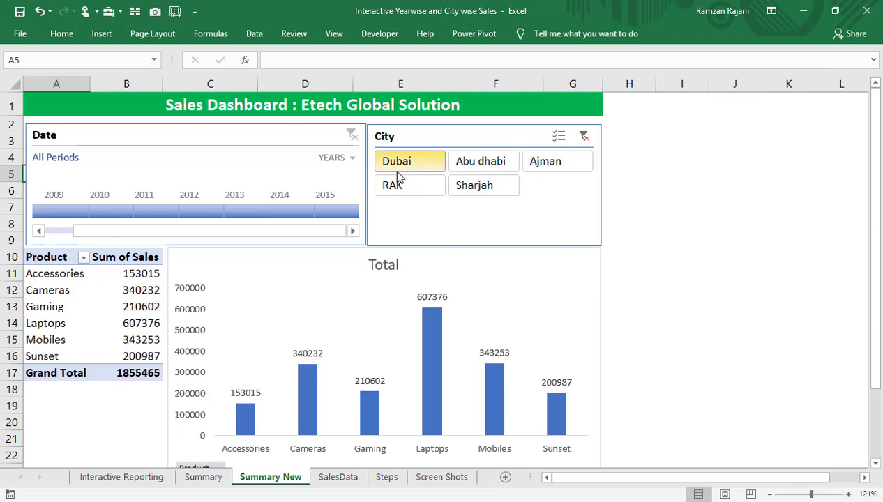
{"action": "left_click", "coordinate": [238, 218]}
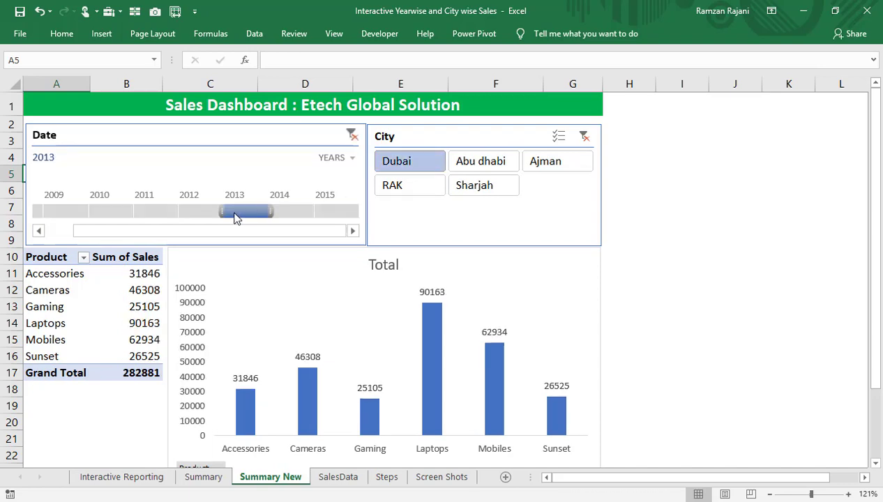
Change the column chart's title to "Year and City wise Chart"
{"action": "left_click", "coordinate": [383, 262]}
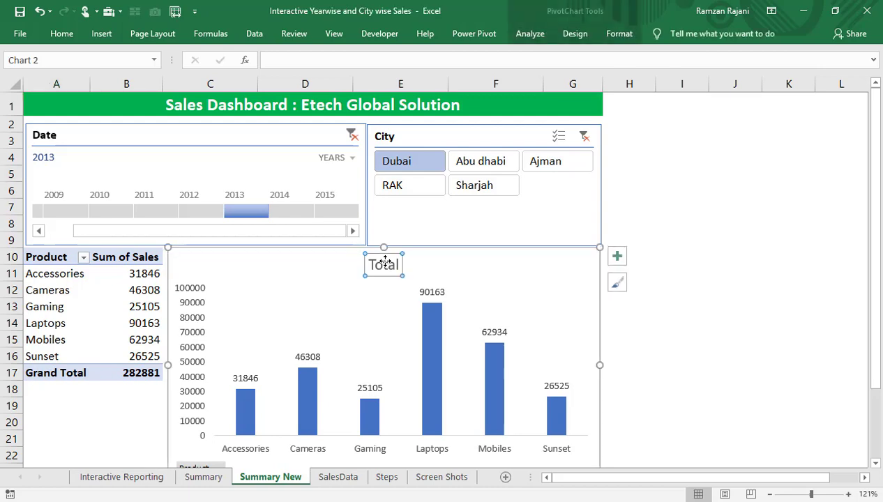
{"action": "double_click", "coordinate": [383, 264]}
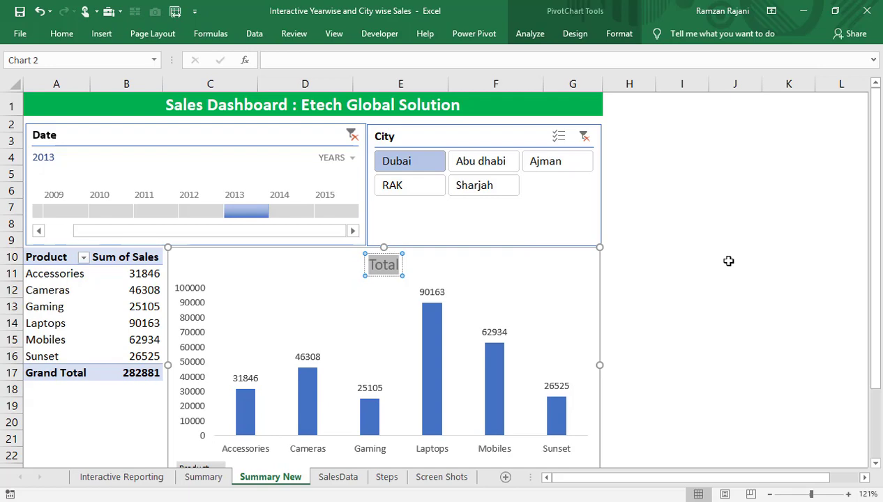
{"action": "type", "text": "Pro"}
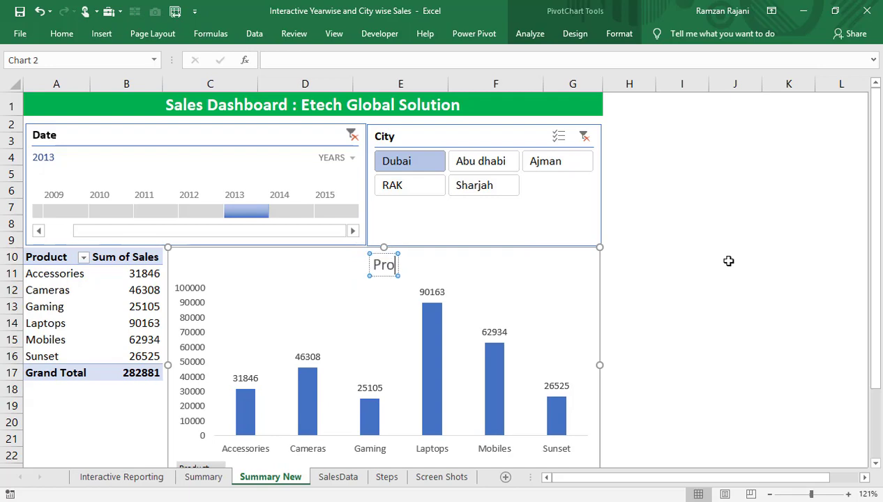
{"action": "key", "text": "BackSpace"}
{"action": "key", "text": "BackSpace"}
{"action": "key", "text": "BackSpace"}
{"action": "type", "text": "Ye"}
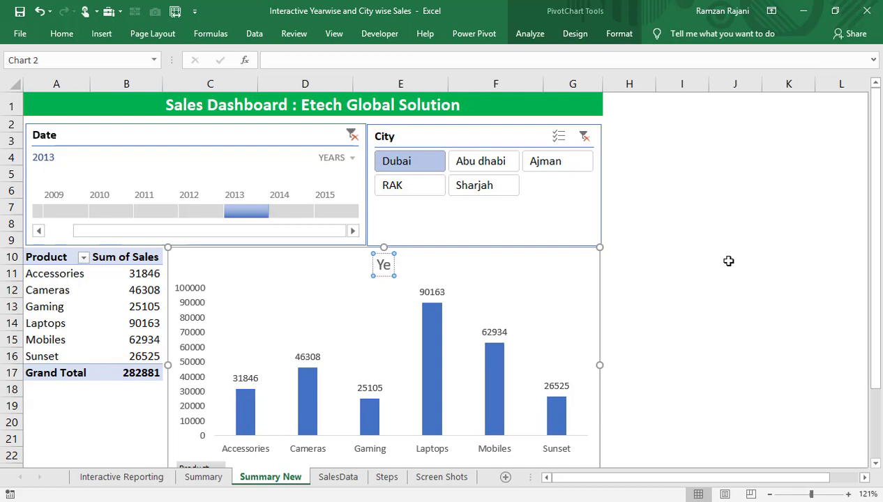
{"action": "type", "text": "ar and Cit"}
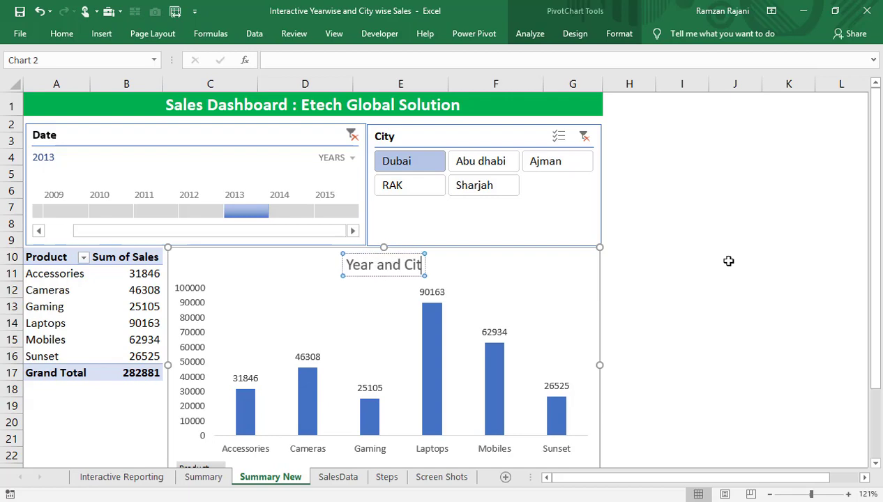
{"action": "type", "text": "y wise Char"}
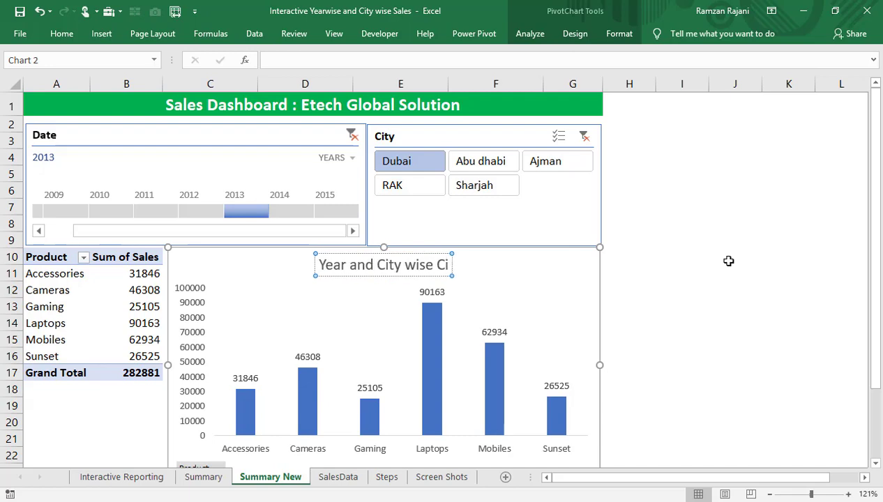
{"action": "type", "text": "t"}
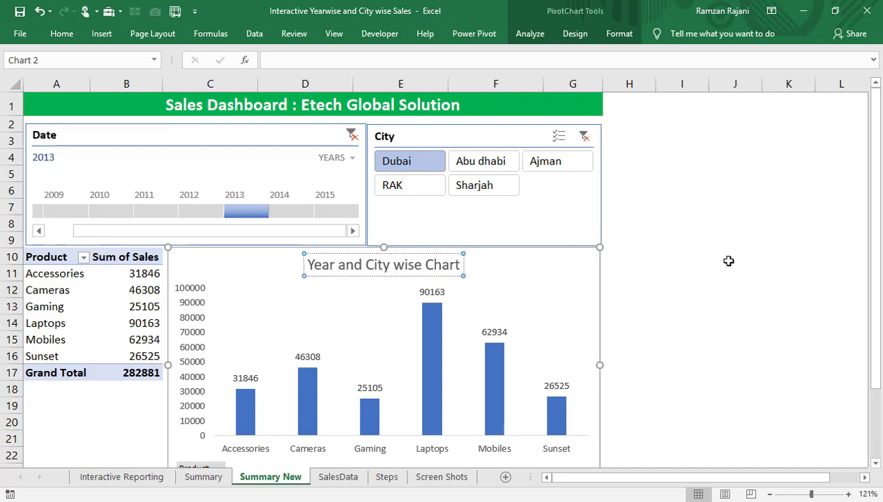
{"action": "left_click", "coordinate": [729, 261]}
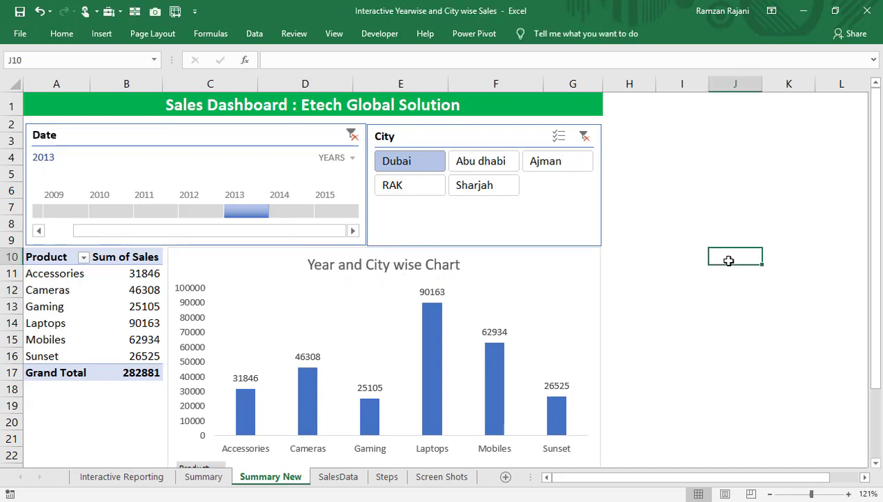
Try the RAK and Dubai filters in the City slicer, and clear both the City and Date filters
{"action": "left_click", "coordinate": [430, 194]}
{"action": "left_click", "coordinate": [420, 167]}
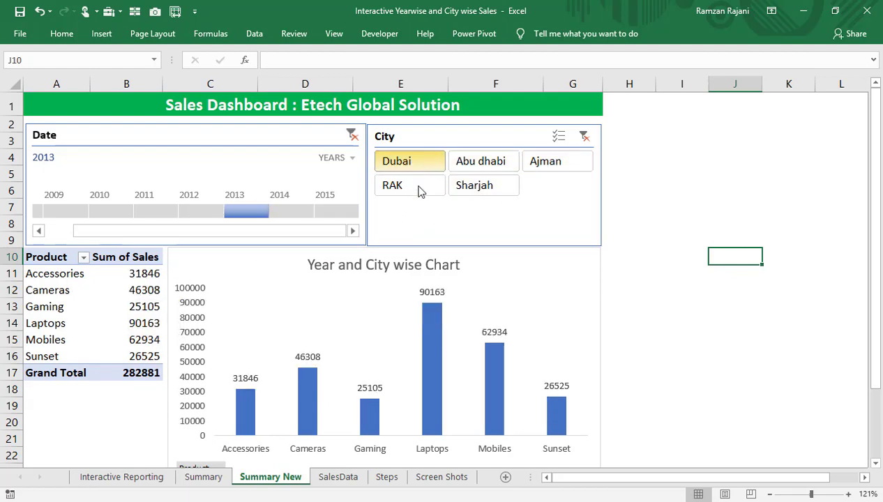
{"action": "left_click", "coordinate": [590, 142]}
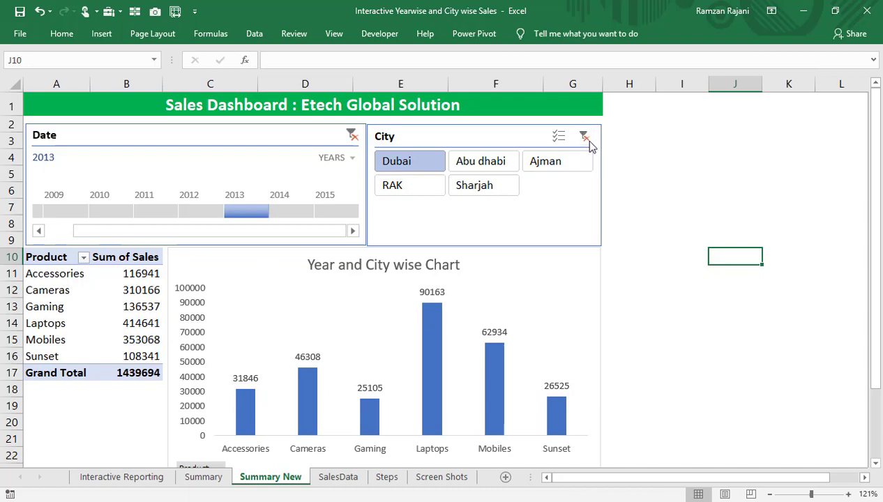
{"action": "left_click", "coordinate": [352, 135]}
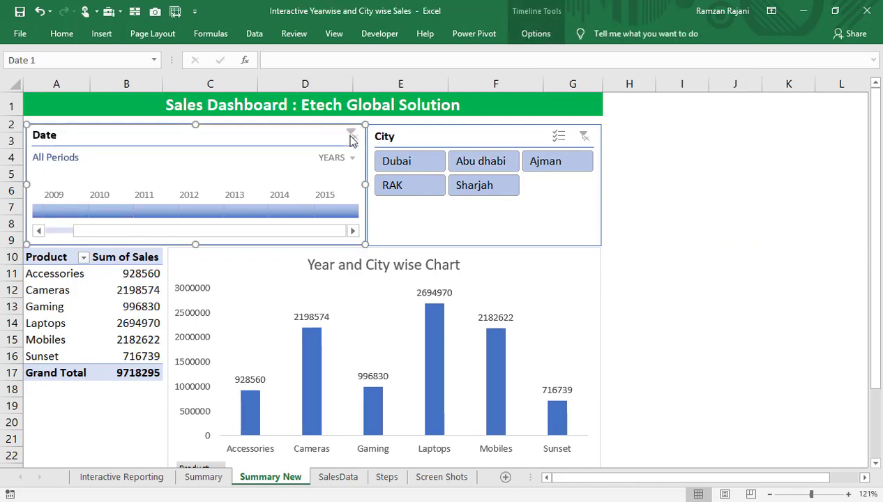
{"action": "left_click", "coordinate": [632, 252]}
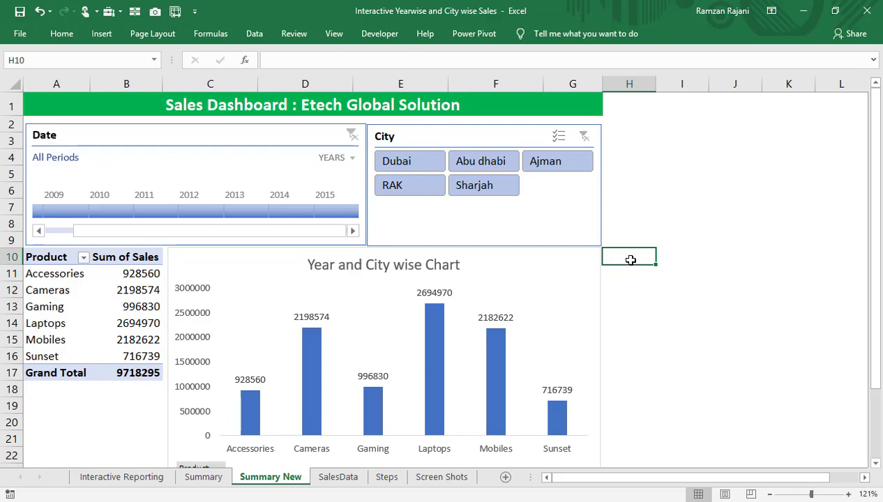
Examine the written instructions on the Steps sheet and the numbered screenshots across the Screen Shots sheet
{"action": "left_click", "coordinate": [388, 482]}
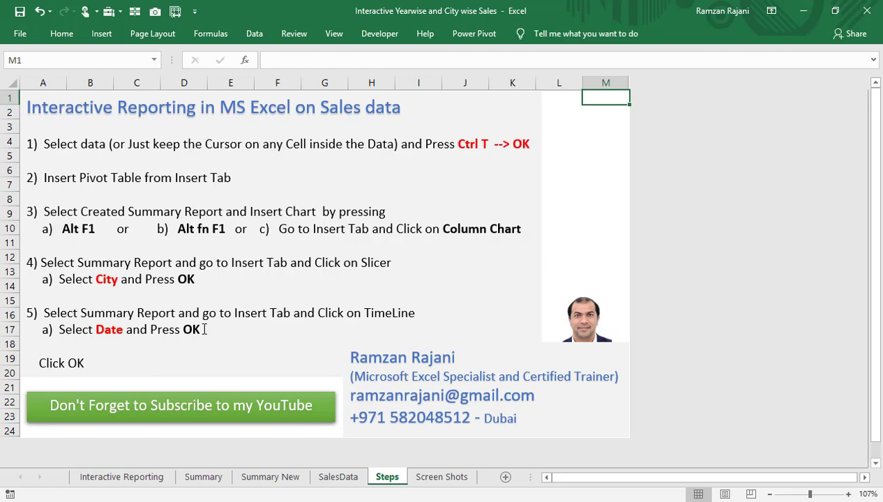
{"action": "key", "text": "ctrl+Page_Down"}
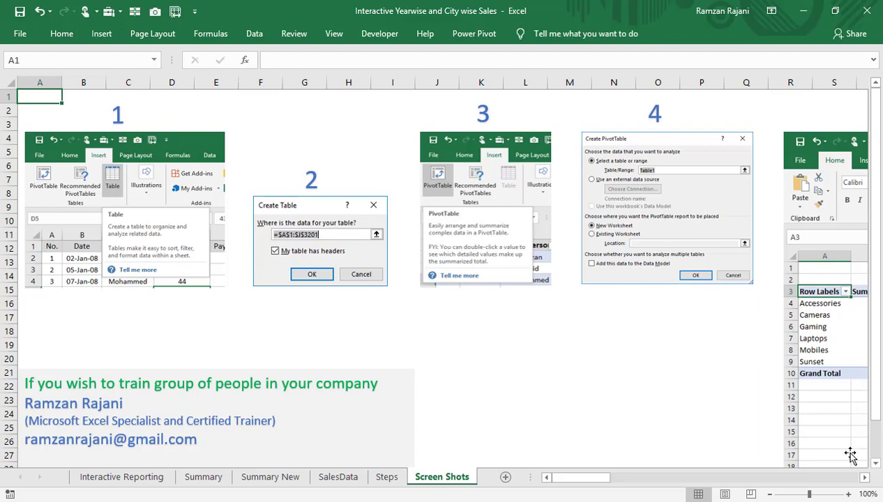
{"action": "left_click", "coordinate": [864, 478]}
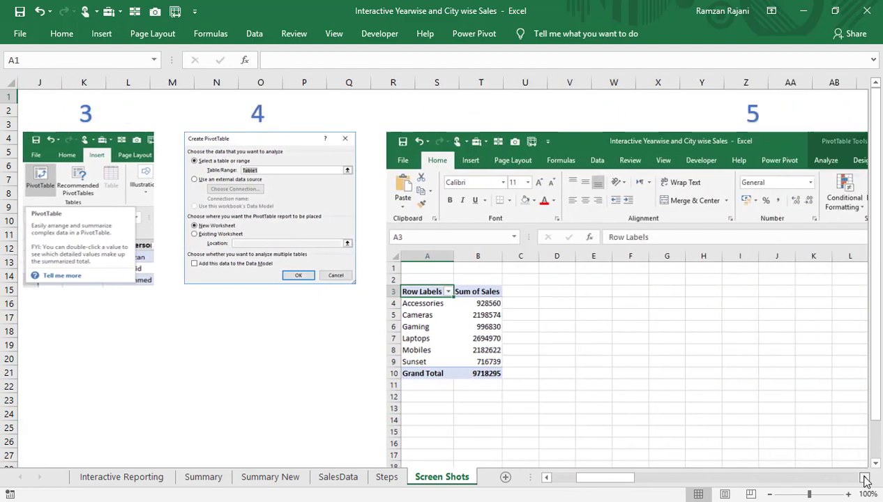
{"action": "left_click", "coordinate": [864, 479]}
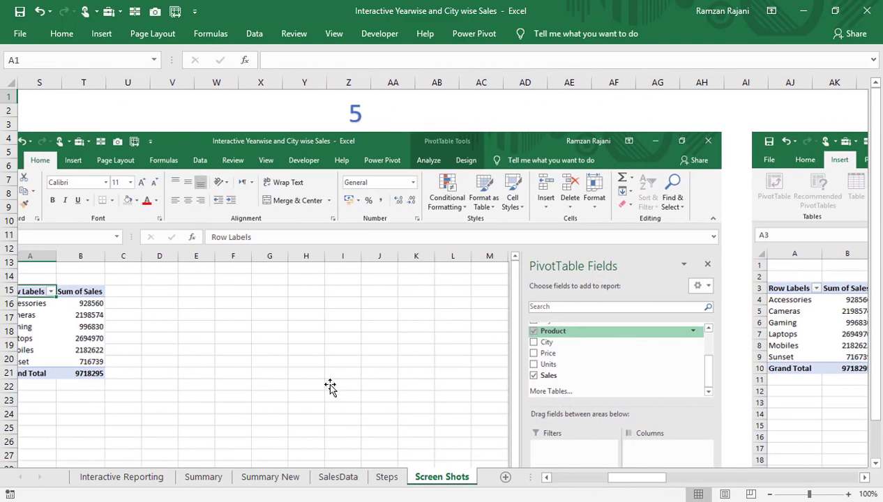
{"action": "left_click", "coordinate": [864, 479]}
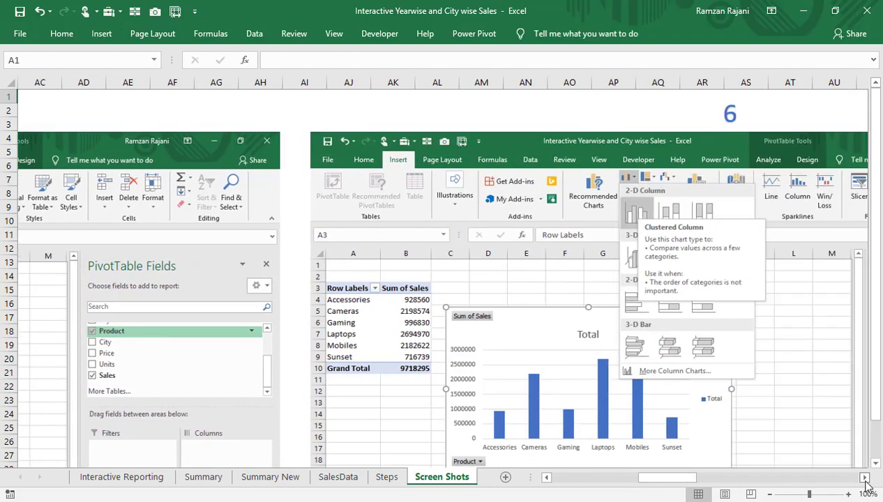
{"action": "left_click", "coordinate": [864, 478]}
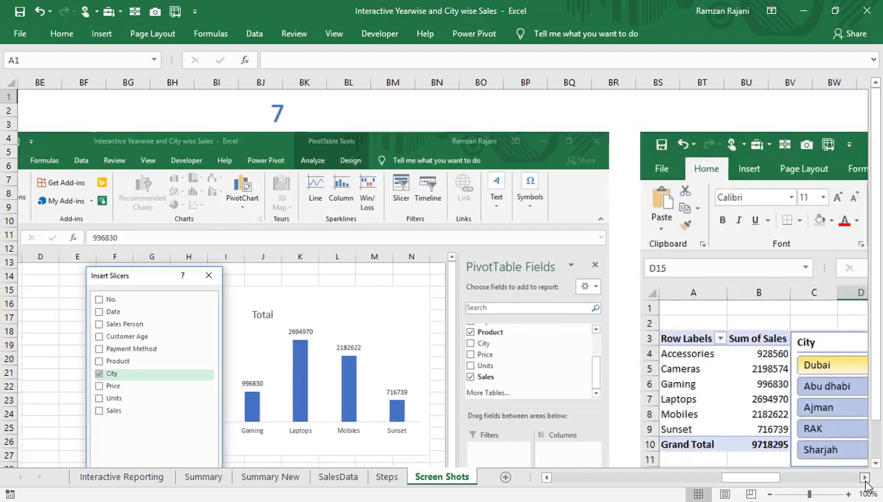
{"action": "left_click", "coordinate": [864, 479]}
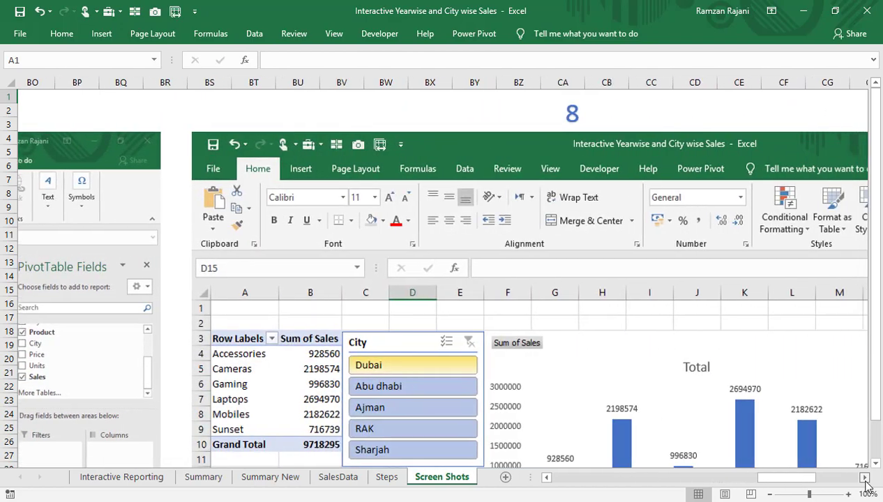
{"action": "left_click", "coordinate": [865, 479]}
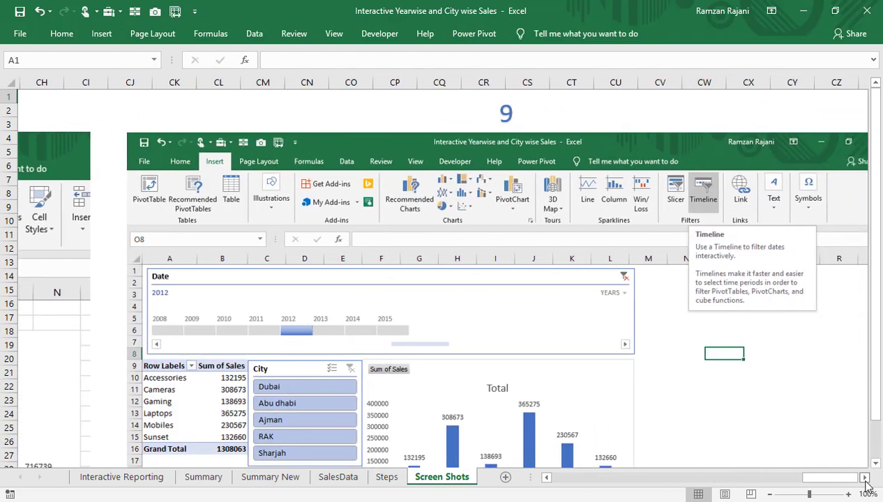
{"action": "scroll", "coordinate": [865, 486], "scroll_direction": "down", "scroll_amount": 3}
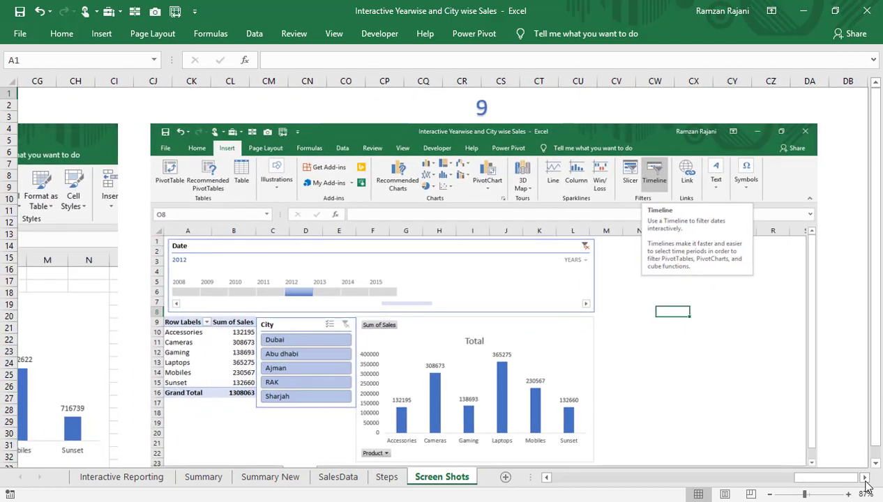
Look through the SalesData, Steps and Interactive Reporting sheets and end on the Summary sheet
{"action": "key", "text": "ctrl+Page_Up"}
{"action": "key", "text": "ctrl+Page_Up"}
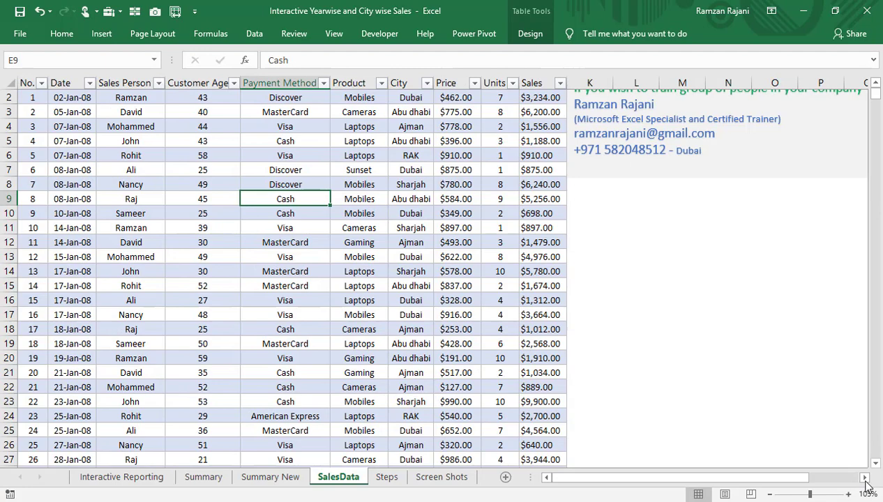
{"action": "key", "text": "ctrl+Page_Down"}
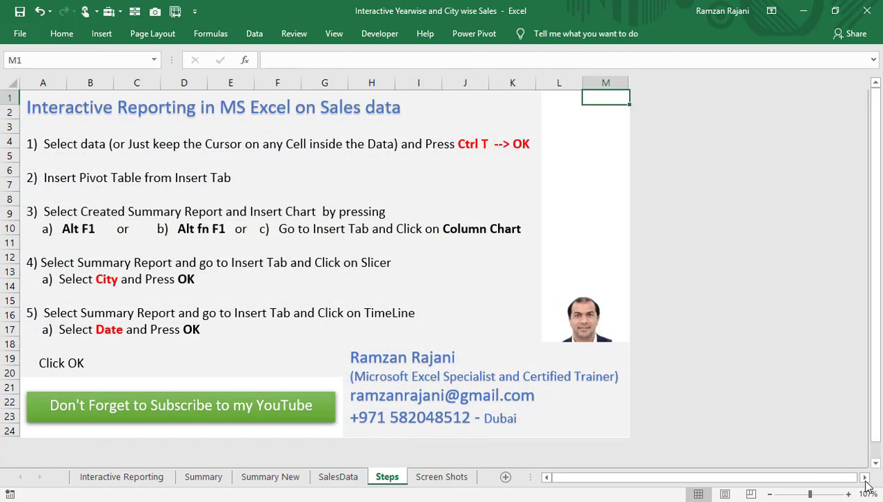
{"action": "key", "text": "ctrl+Page_Down"}
{"action": "key", "text": "ctrl+Page_Up"}
{"action": "key", "text": "ctrl+Page_Up"}
{"action": "key", "text": "ctrl+Page_Up"}
{"action": "key", "text": "ctrl+Page_Up"}
{"action": "key", "text": "ctrl+Page_Up"}
{"action": "key", "text": "ctrl+Page_Down"}
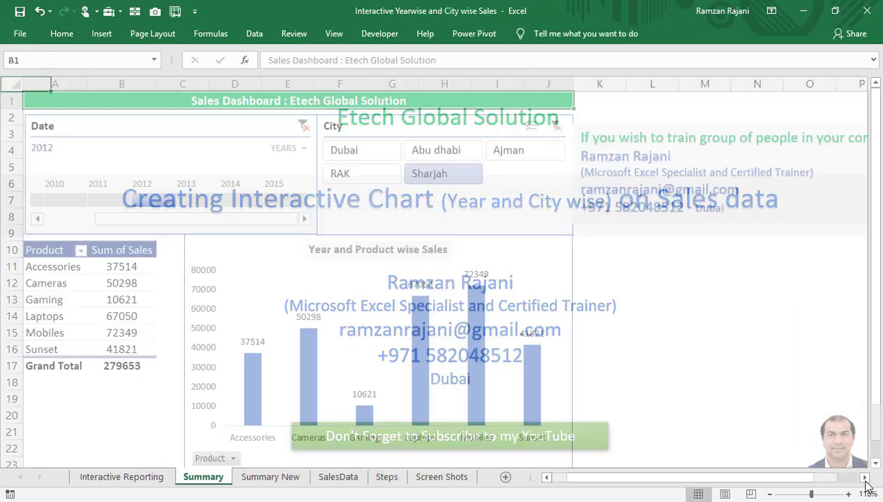